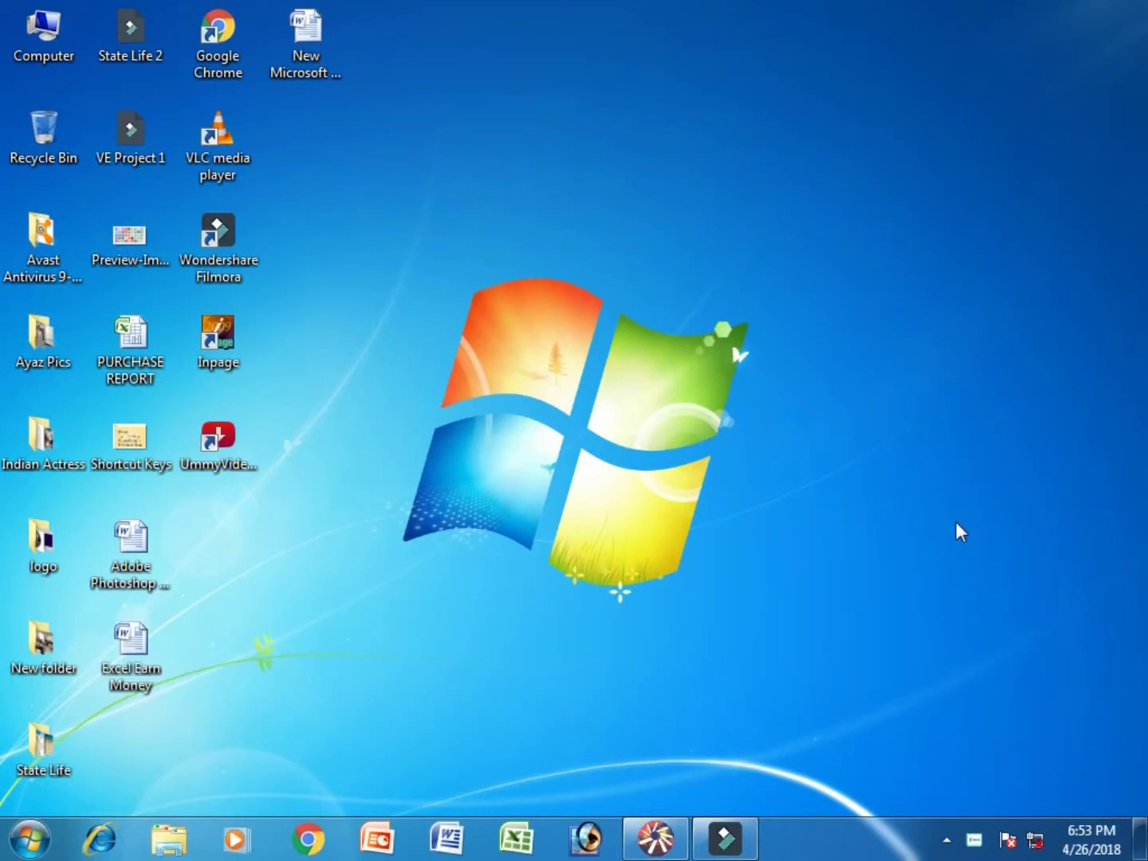
# Bring Flash 5 back on screen and start a new blank movie, Movie3
pyautogui.click(656, 838)
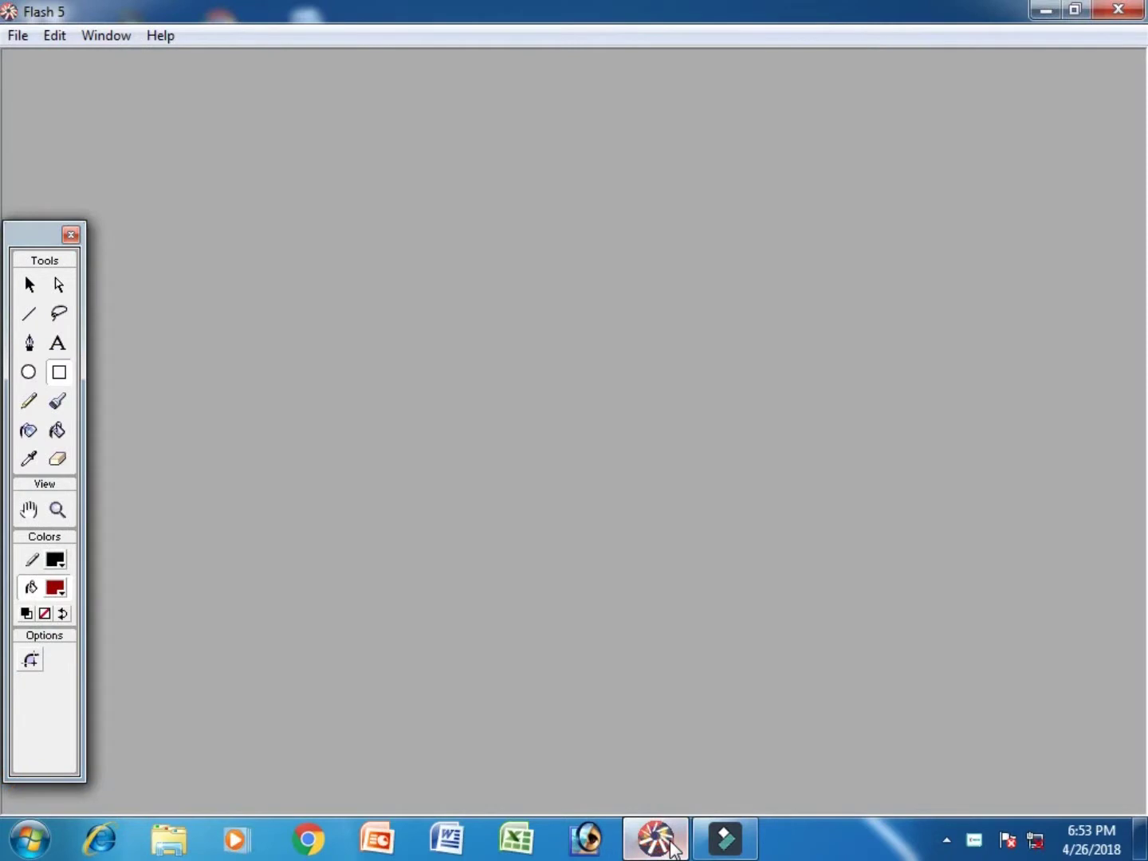
pyautogui.click(19, 35)
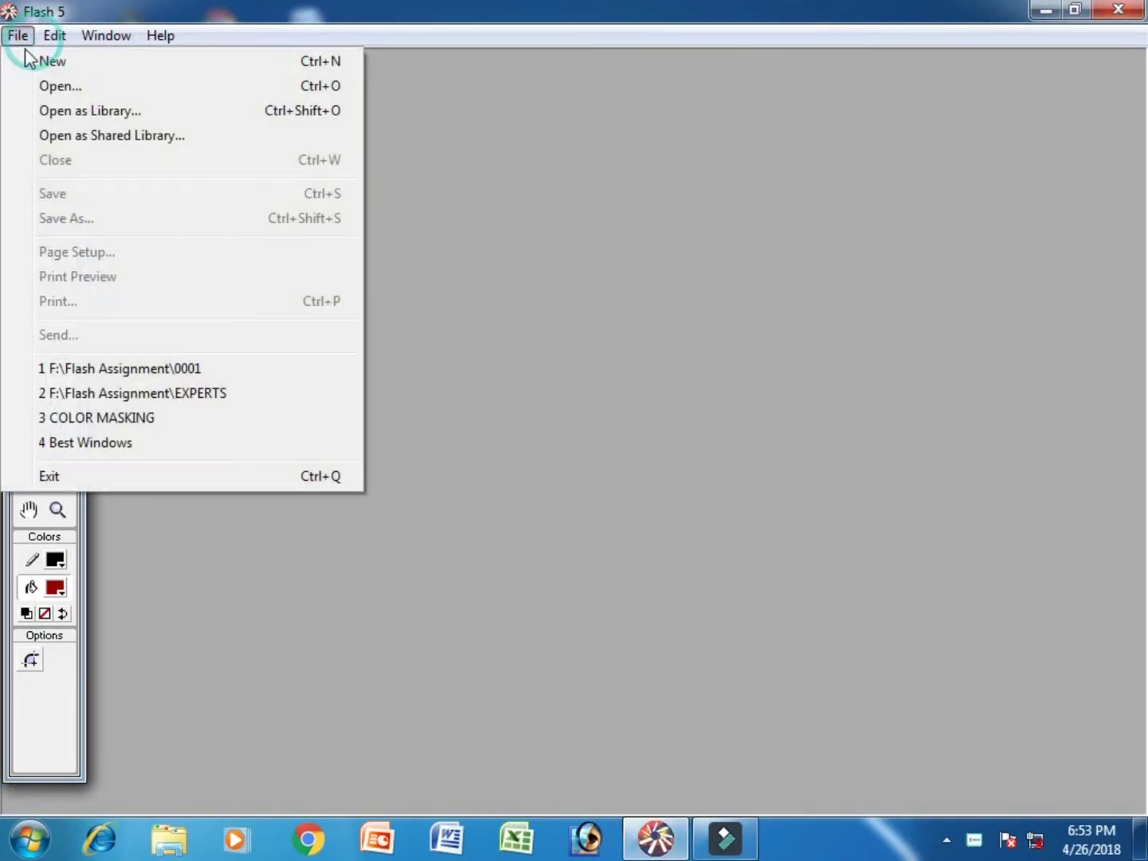
pyautogui.click(41, 65)
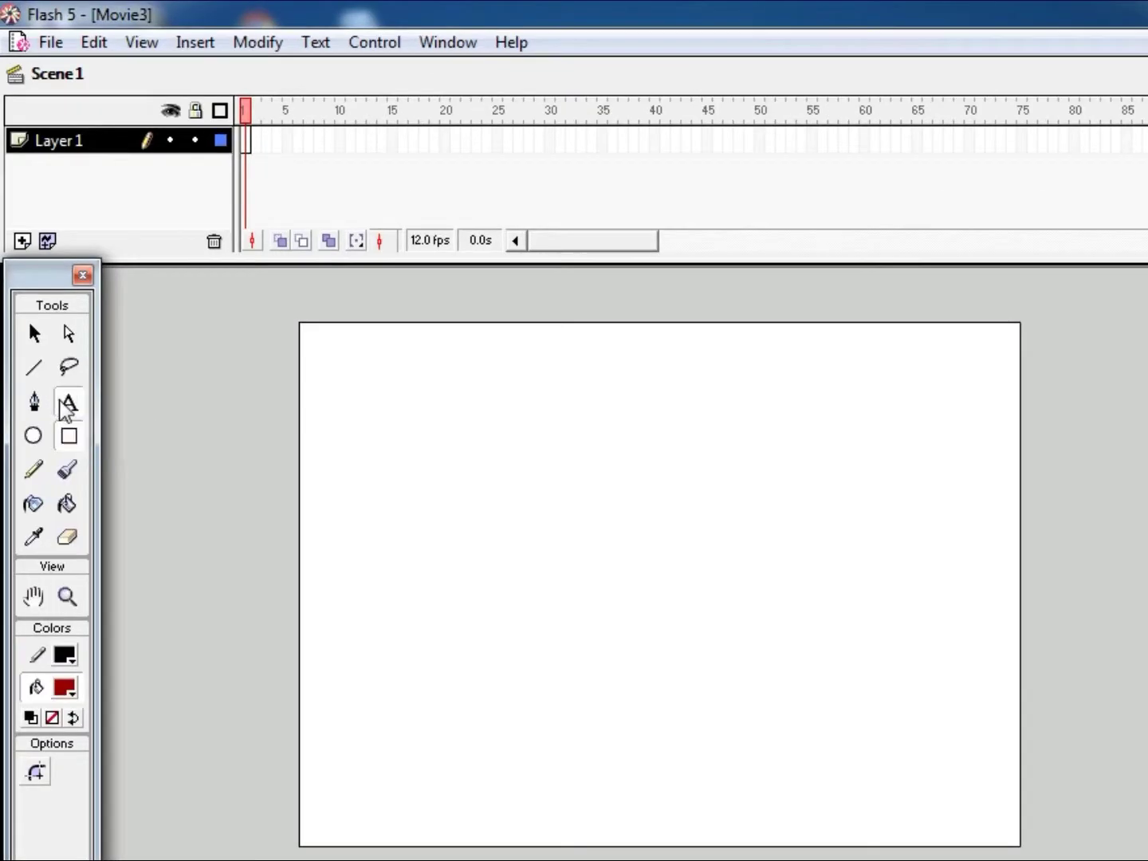
pyautogui.click(54, 346)
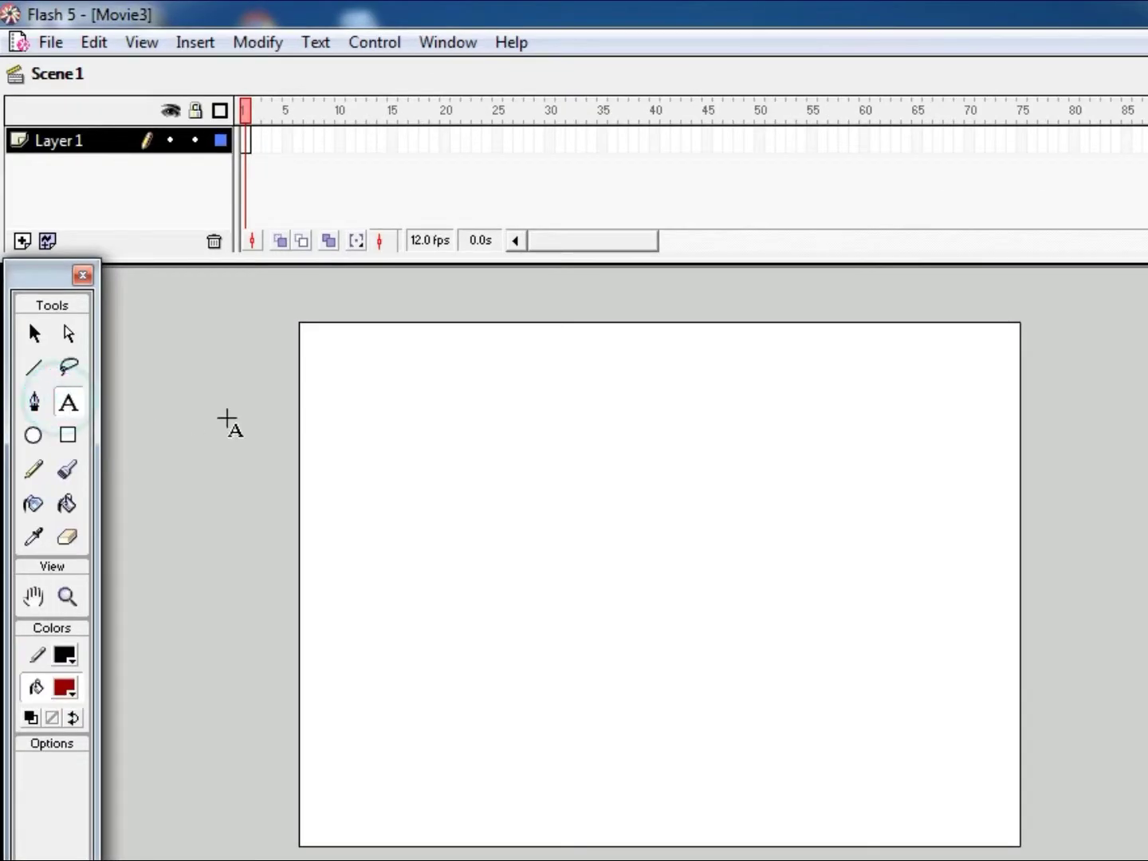
pyautogui.click(324, 509)
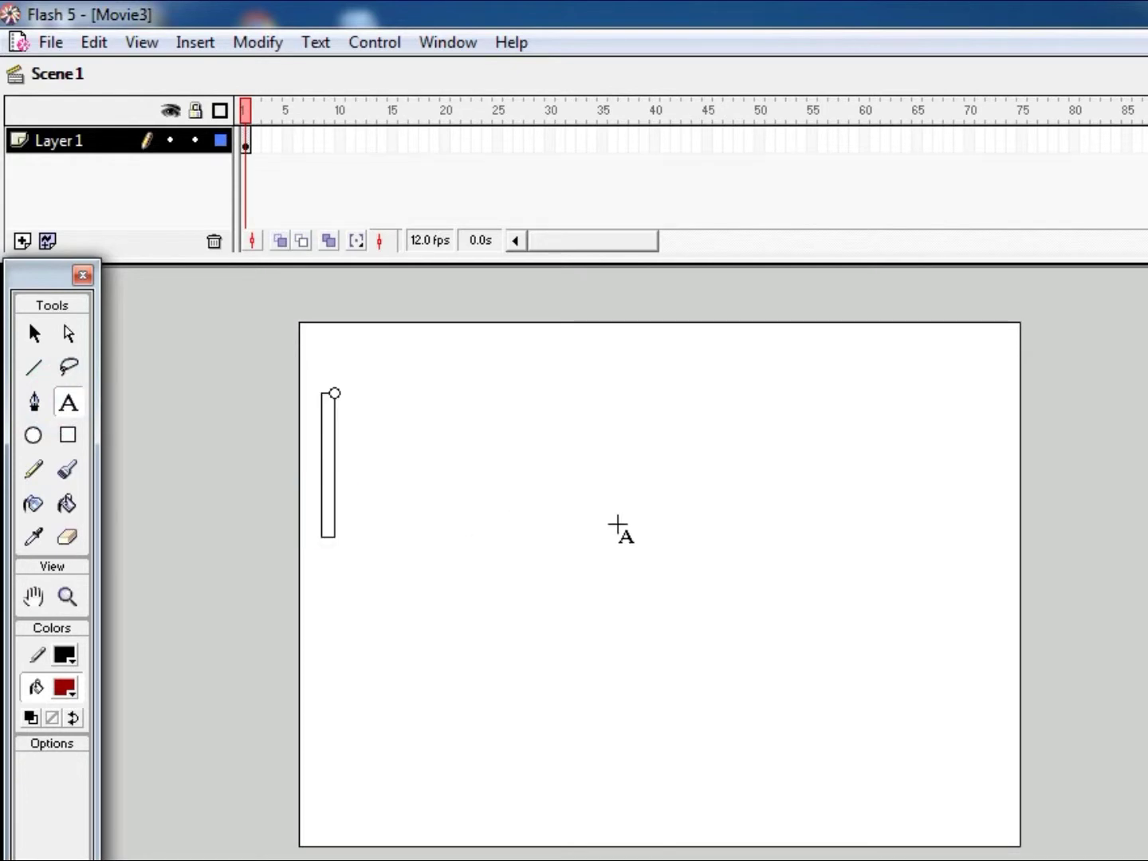
pyautogui.write('SYED A')
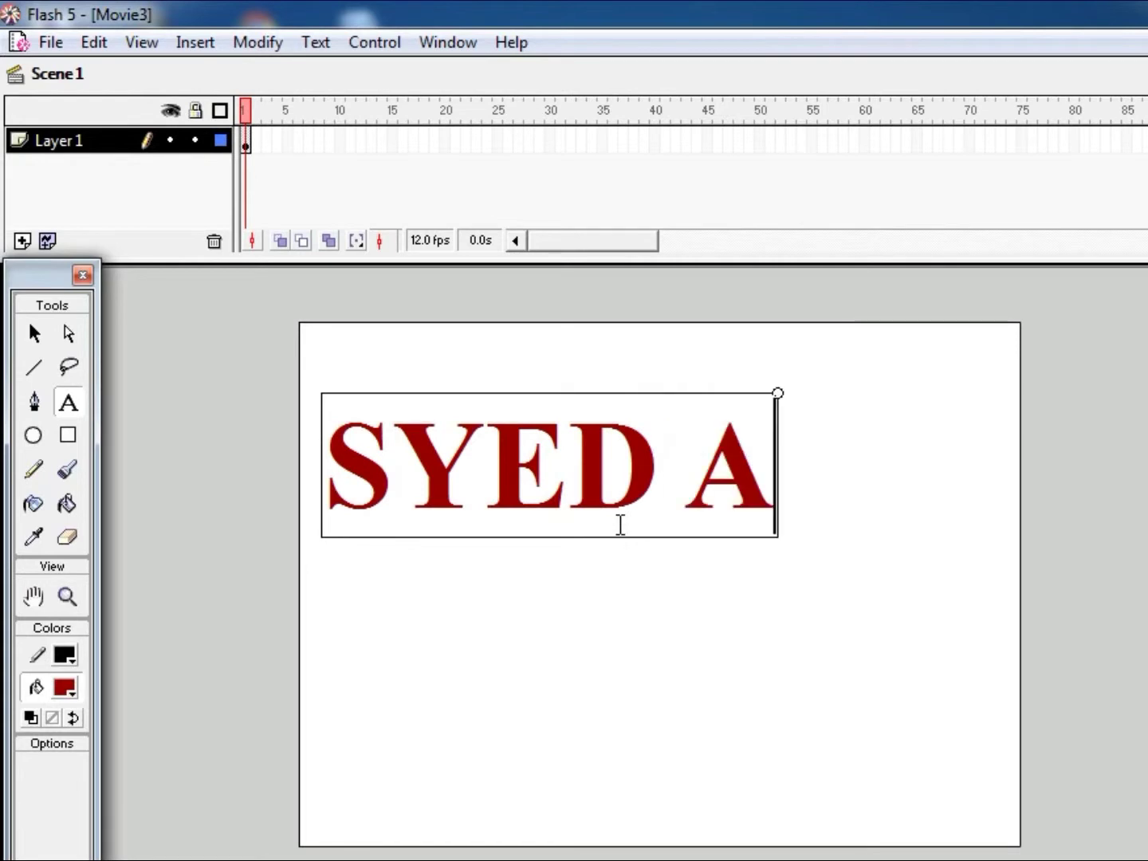
pyautogui.write('YAZ R')
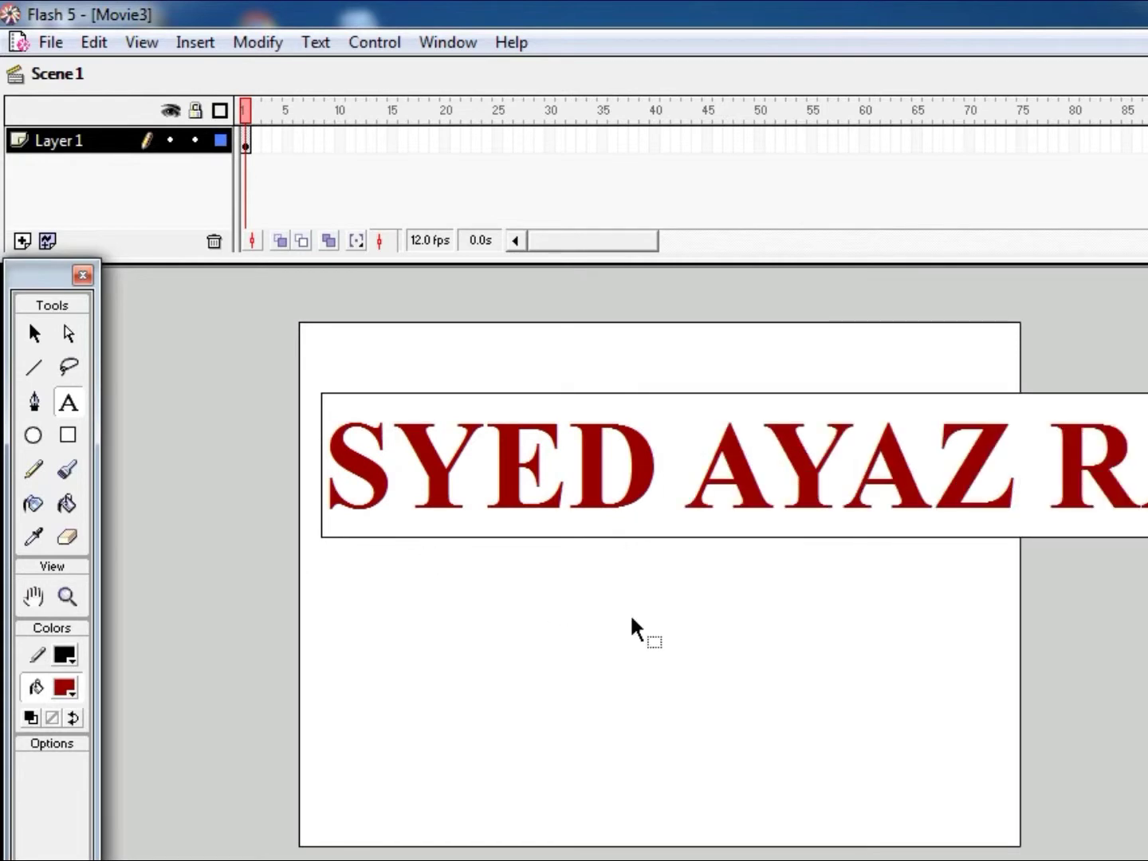
pyautogui.hotkey('ctrl', 'a')
# Resize the title text to 48, then to 59 in the Character panel
pyautogui.click(315, 42)
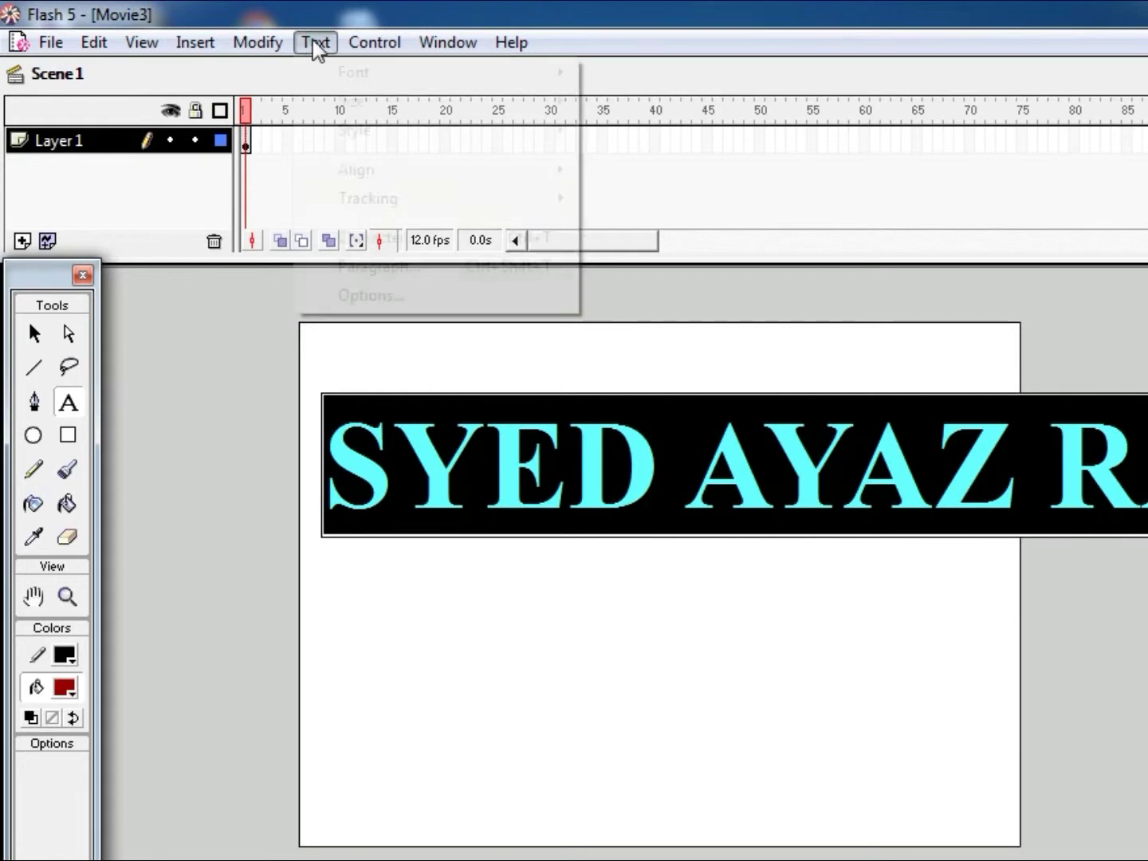
pyautogui.moveTo(390, 103)
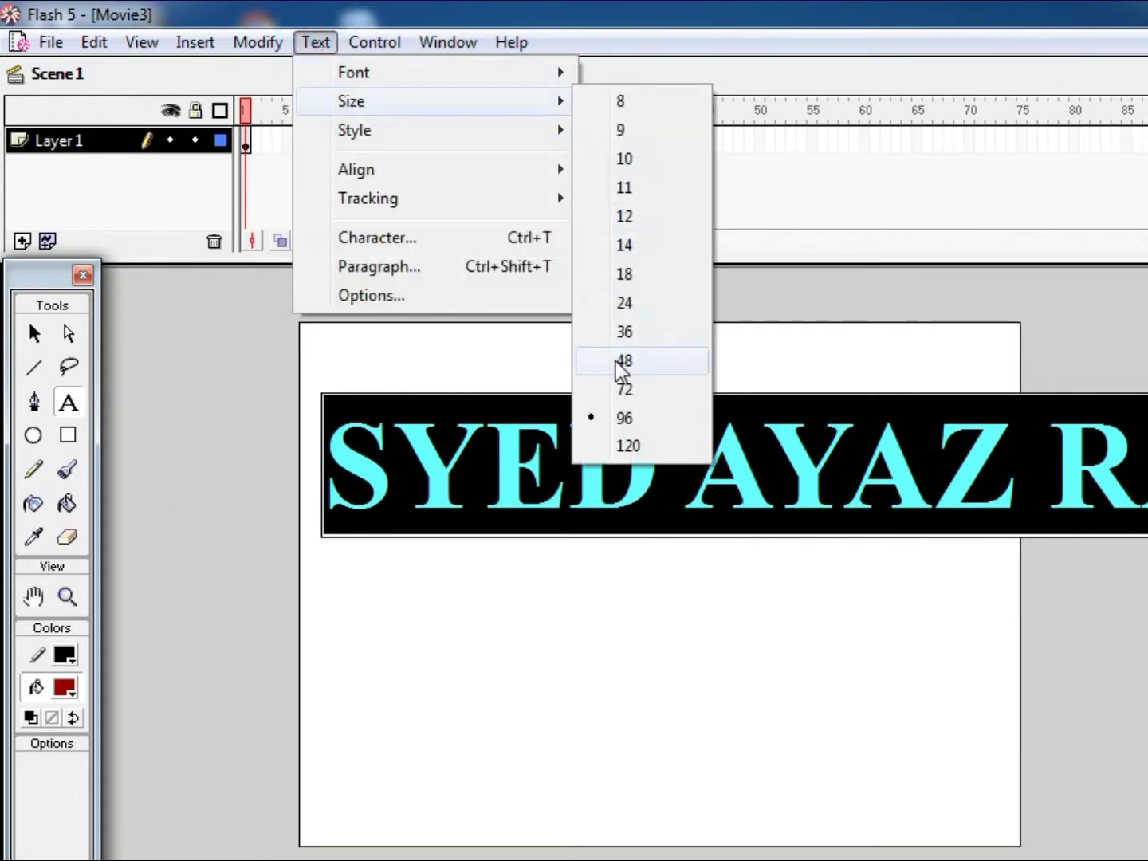
pyautogui.click(621, 363)
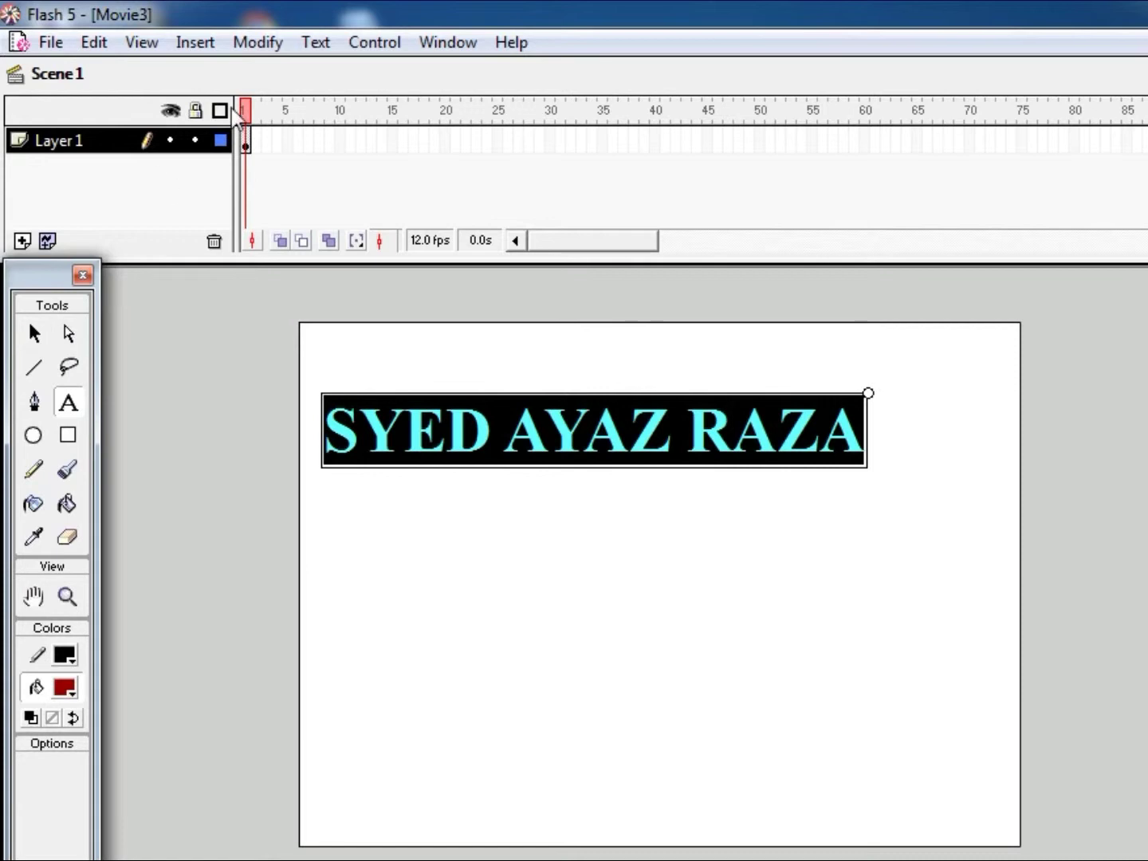
pyautogui.click(325, 44)
pyautogui.click(397, 238)
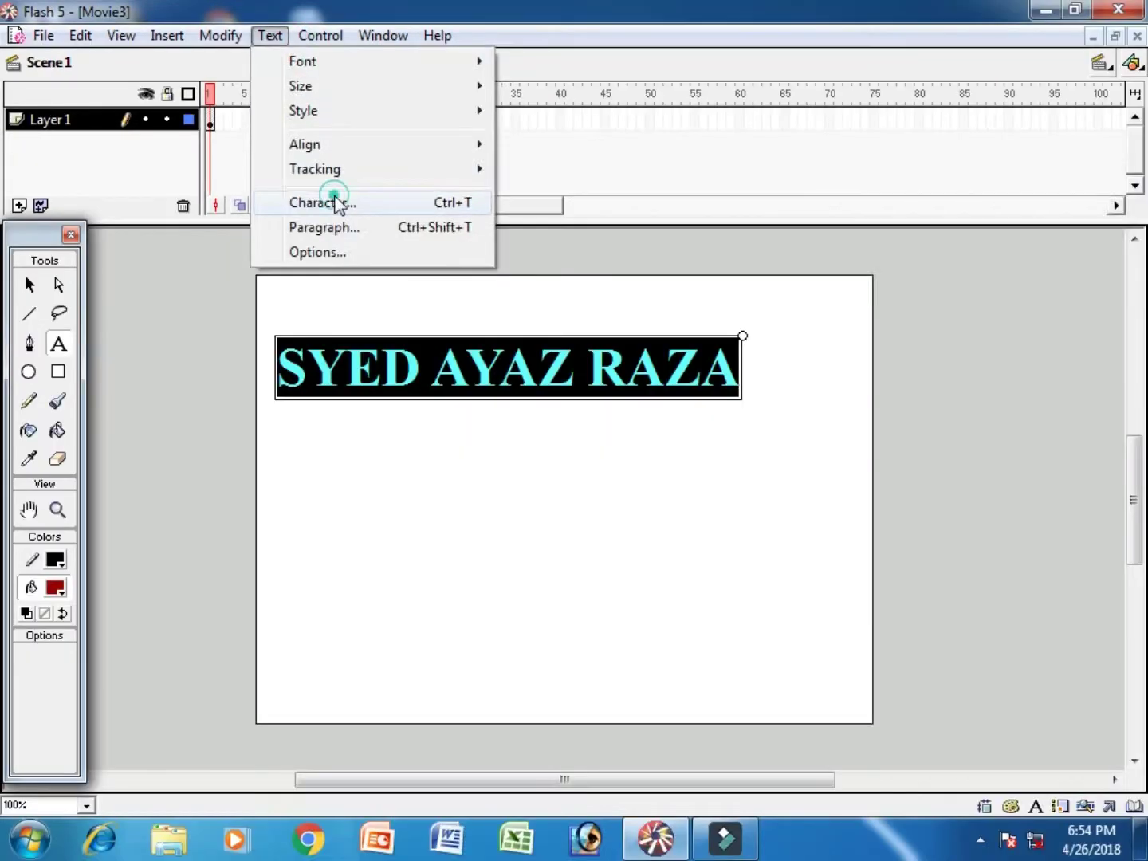
pyautogui.moveTo(947, 255); pyautogui.dragTo(946, 241)
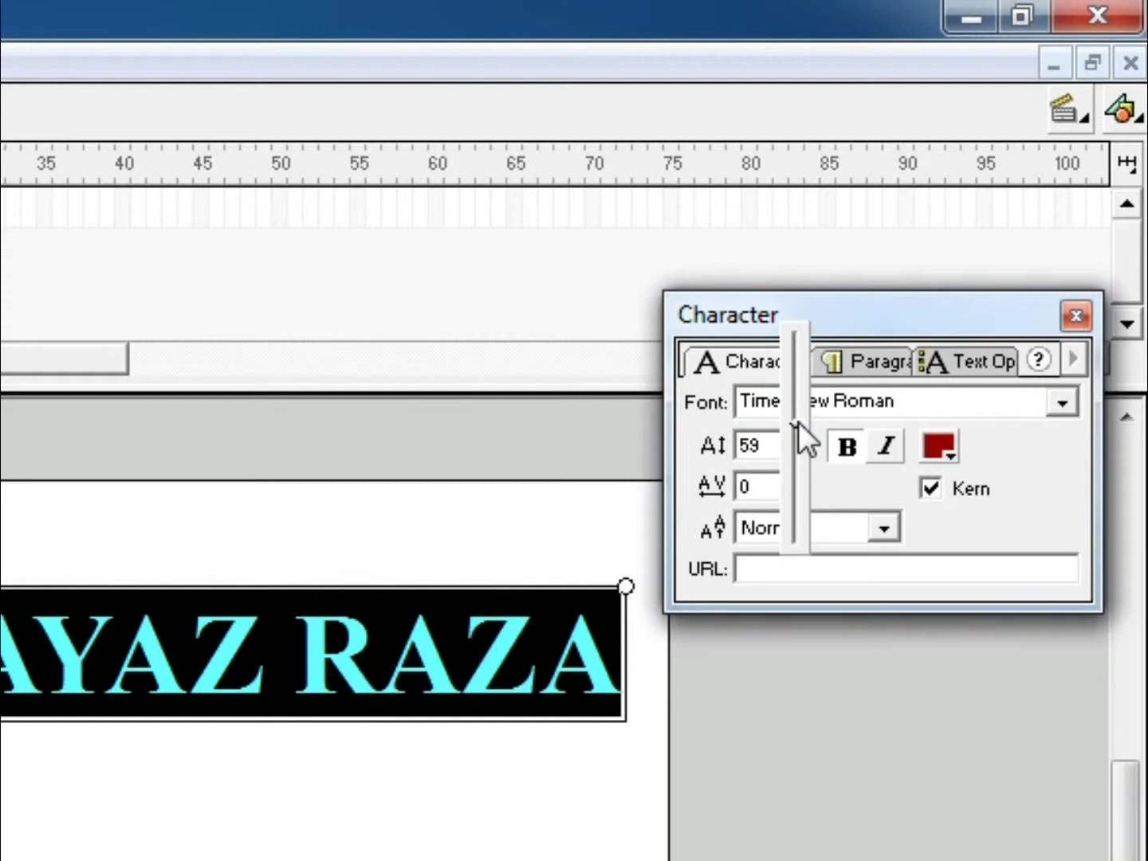
pyautogui.moveTo(798, 421); pyautogui.dragTo(798, 421)
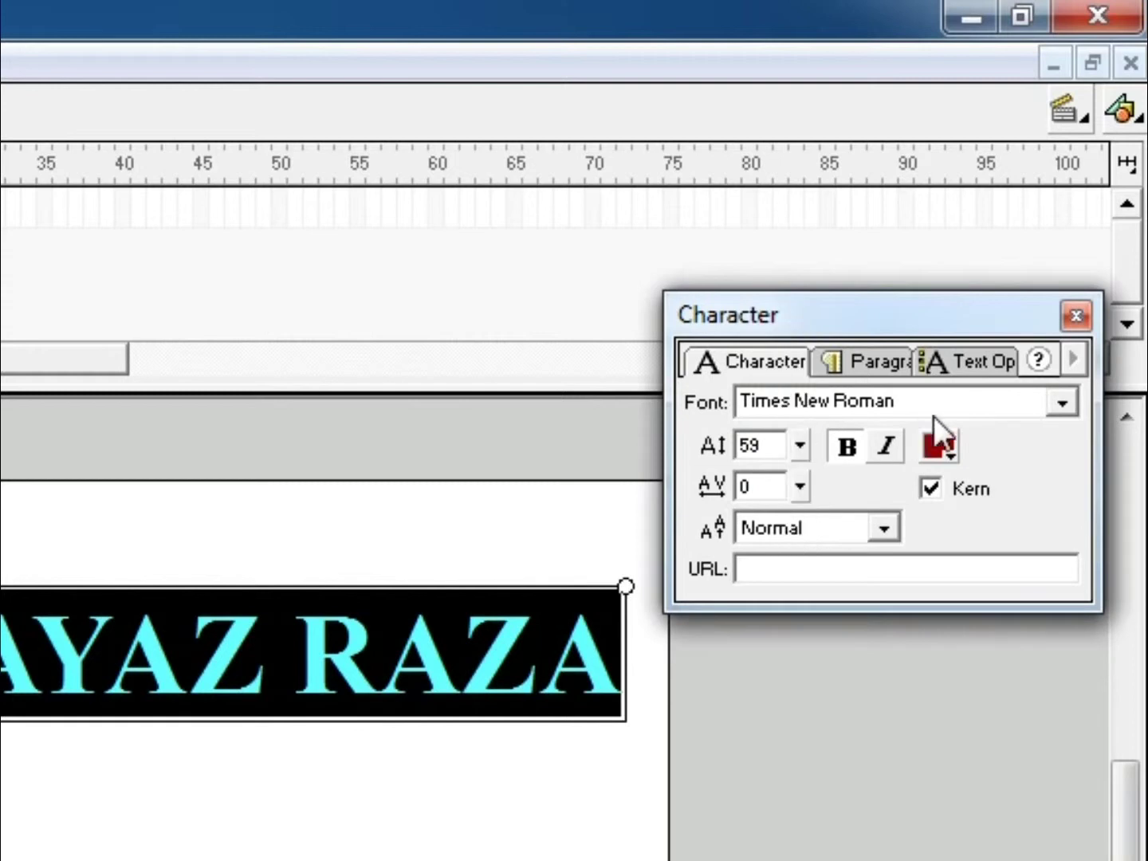
pyautogui.click(1075, 317)
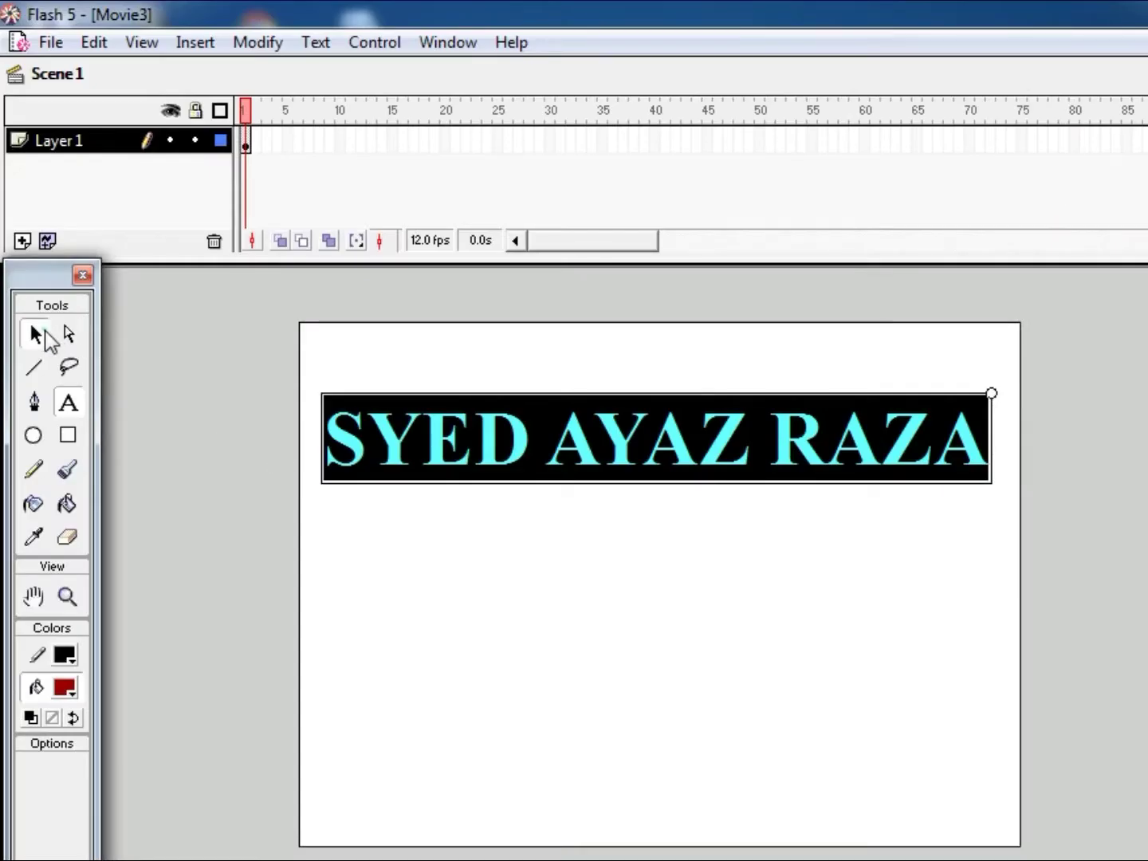
pyautogui.click(36, 334)
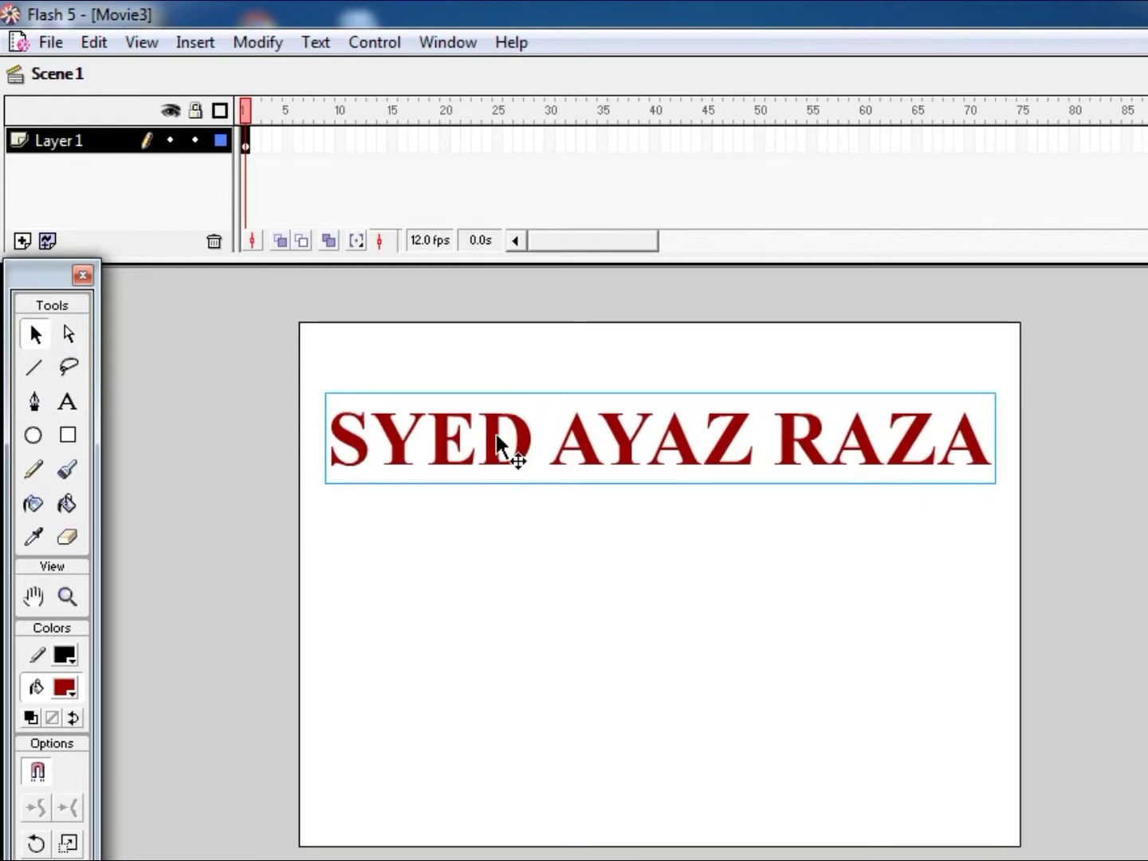
# Extend the text layer to a keyframe at frame 40 and add Layer 2
pyautogui.click(656, 140)
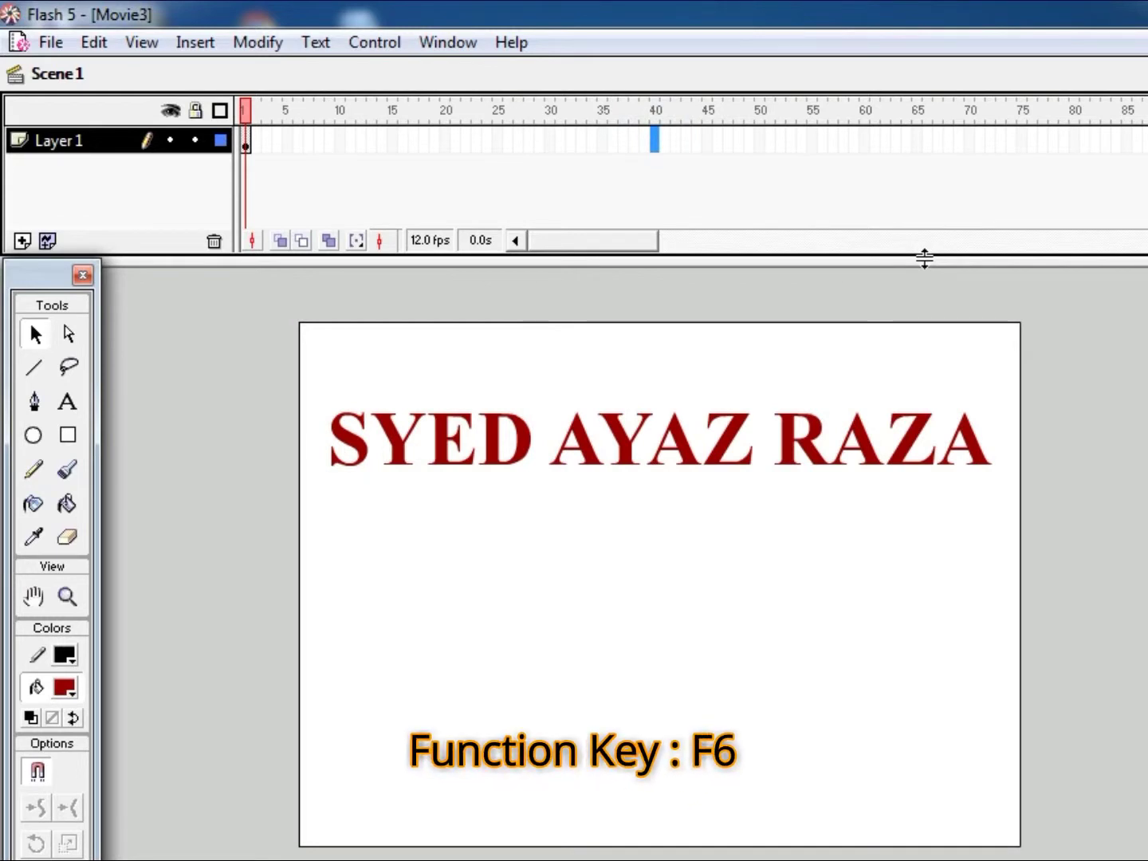
pyautogui.press('F6')
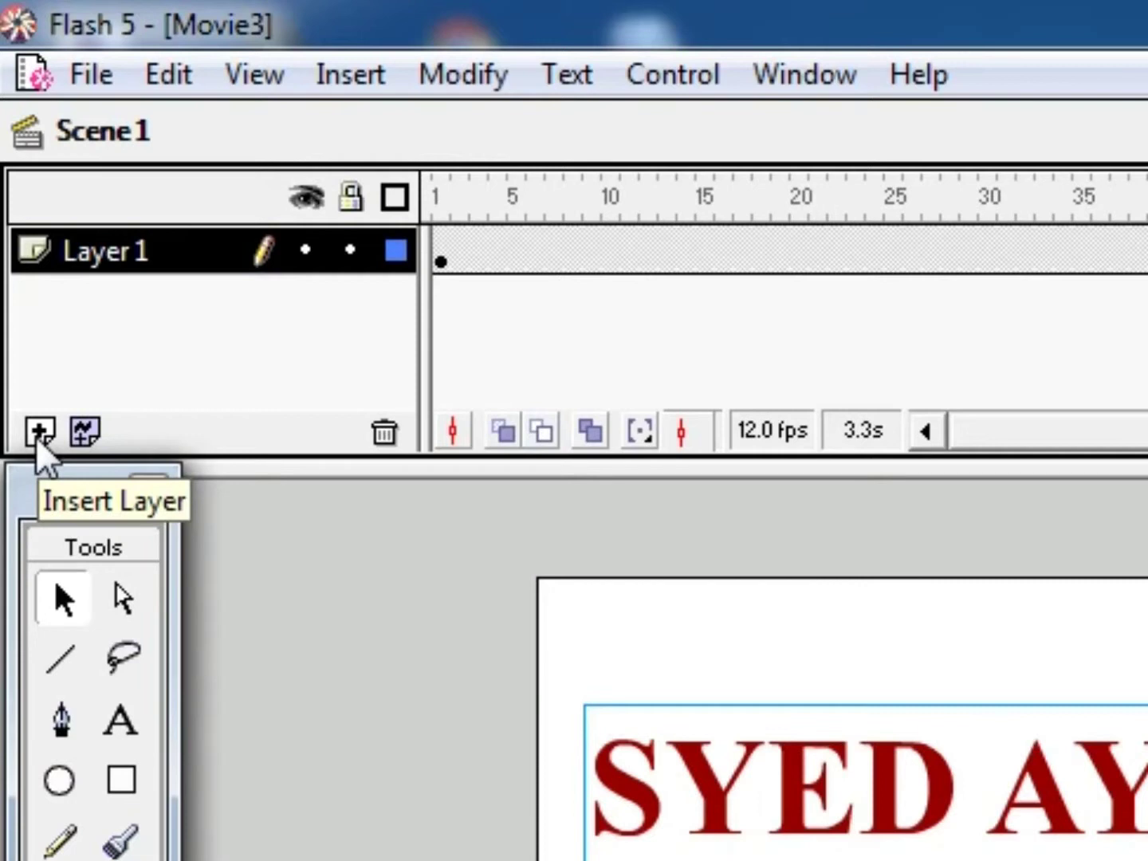
pyautogui.click(36, 434)
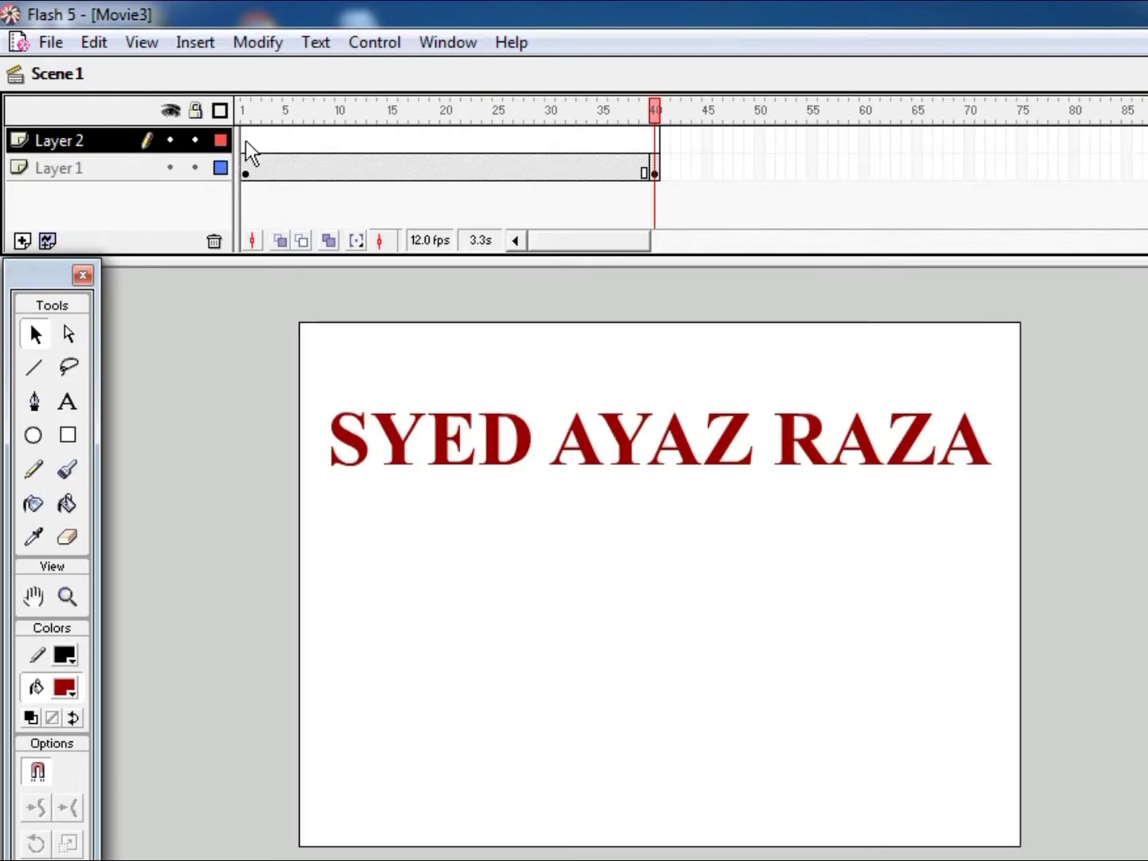
pyautogui.click(246, 140)
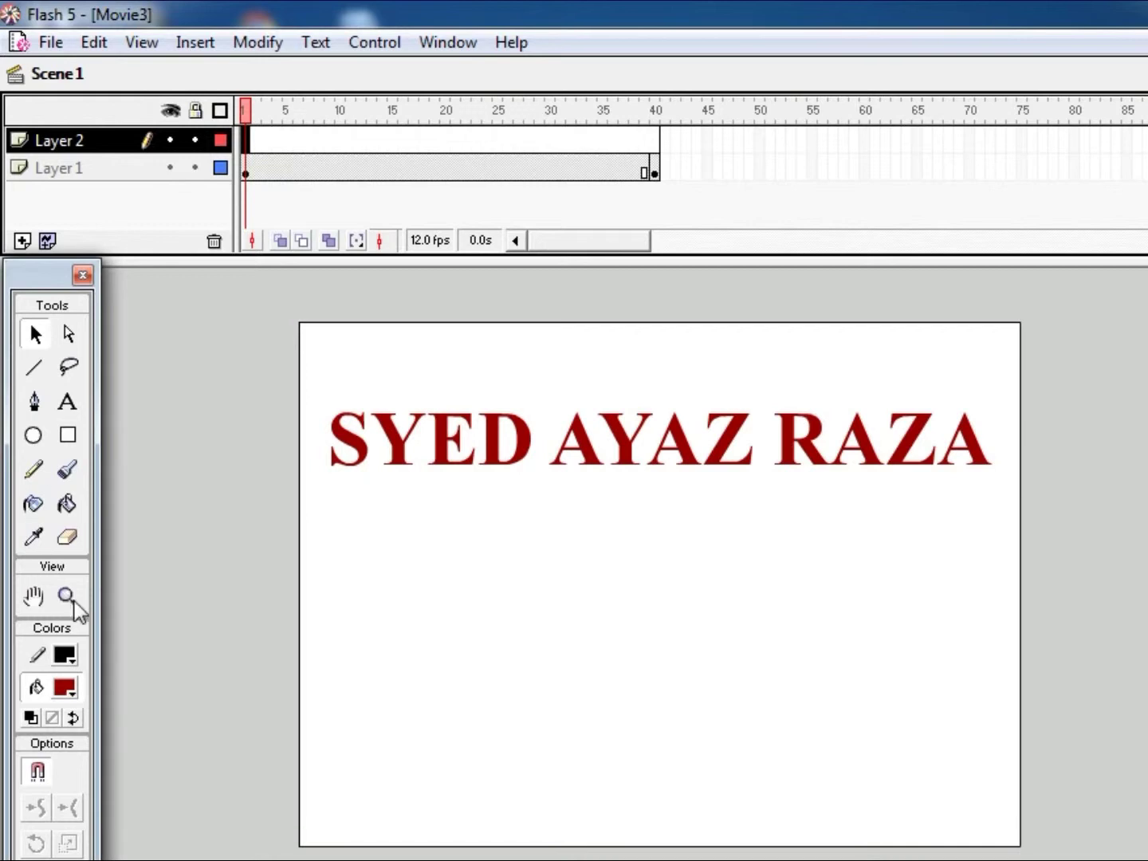
# Draw a rainbow-gradient circle left of the title on Layer 2 and select it
pyautogui.click(34, 436)
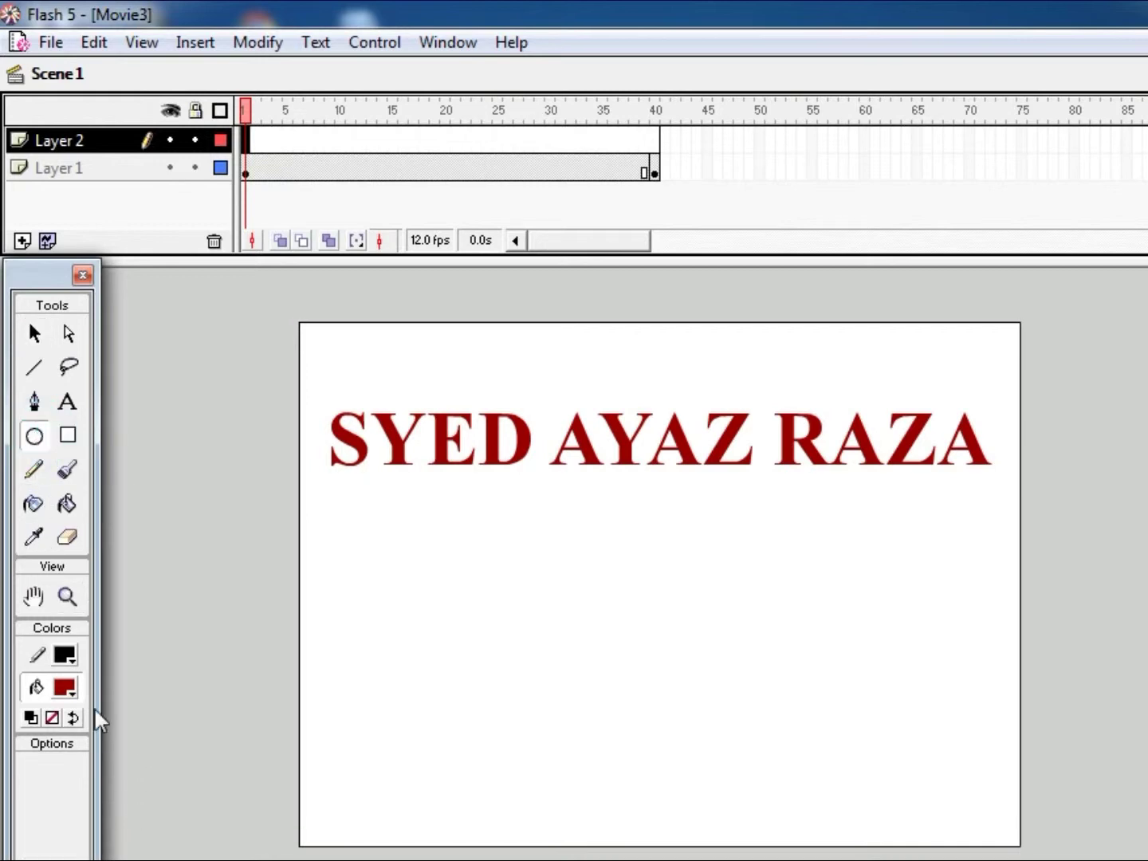
pyautogui.click(69, 687)
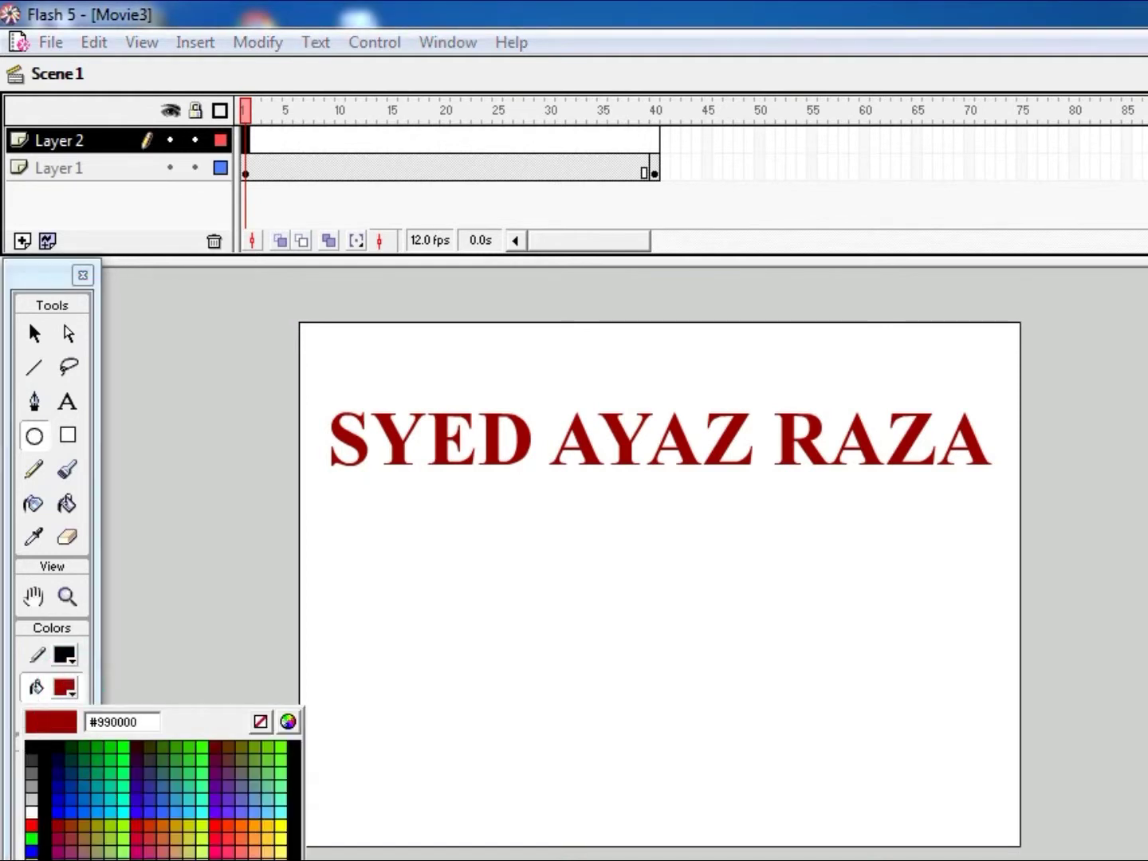
pyautogui.click(271, 855)
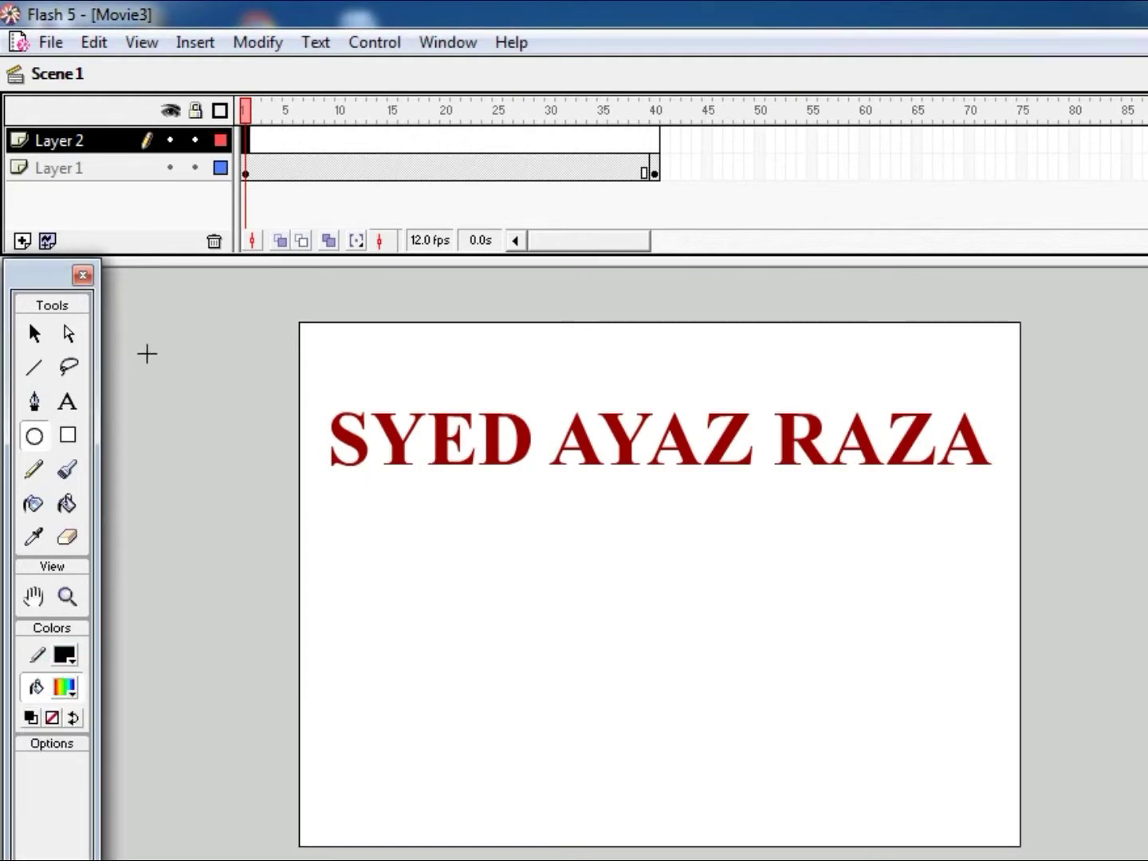
pyautogui.moveTo(139, 339); pyautogui.dragTo(318, 513)
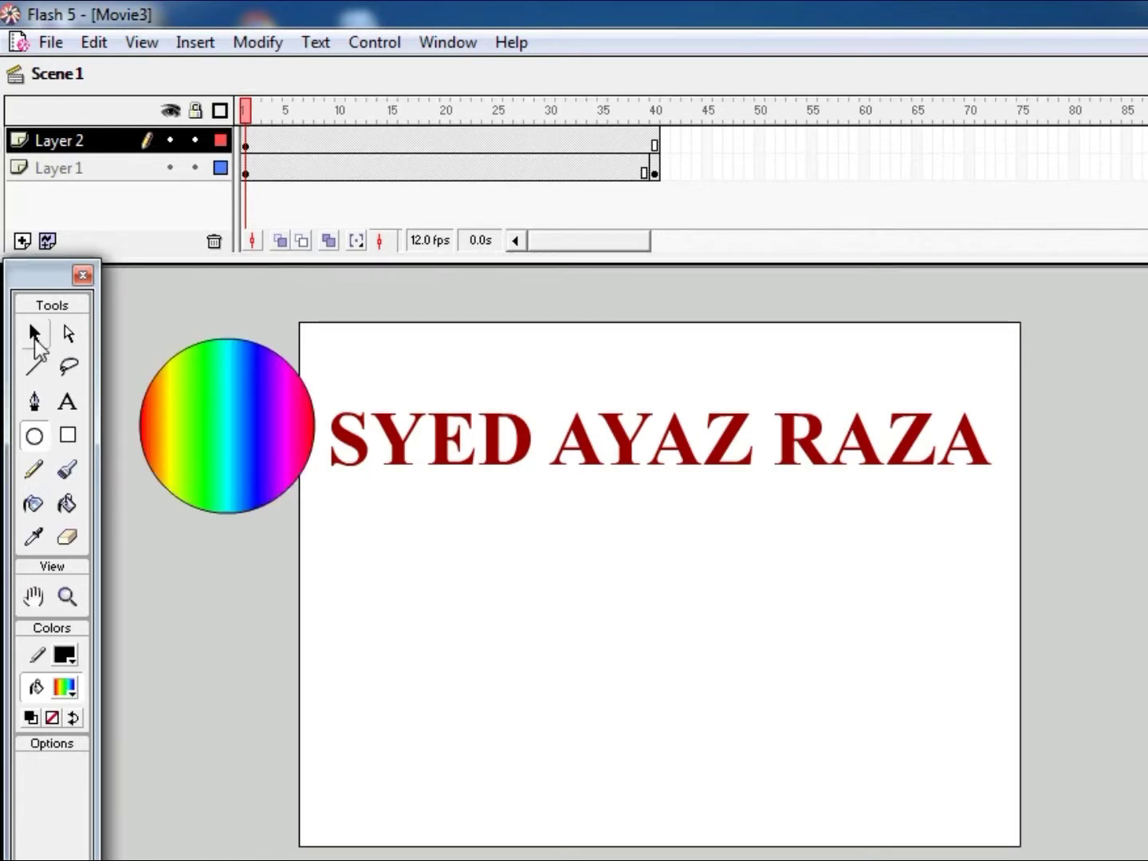
pyautogui.click(34, 338)
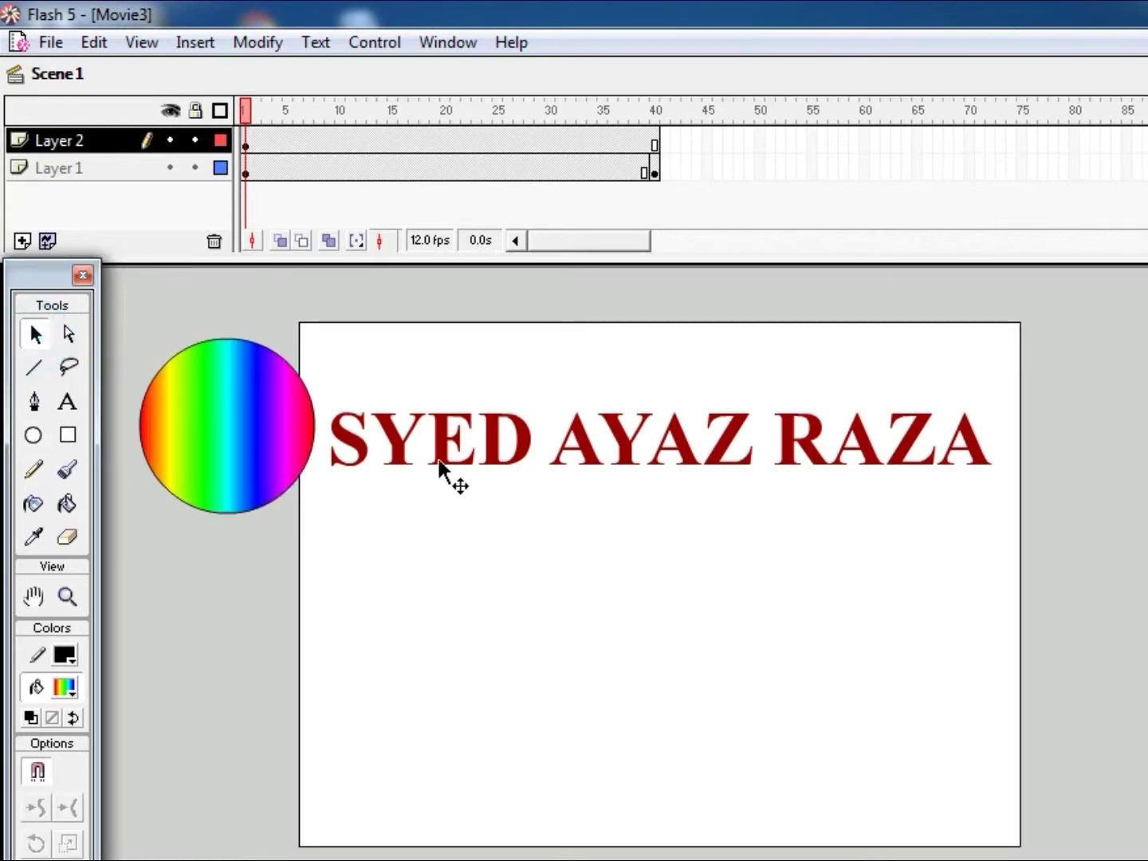
pyautogui.click(301, 477)
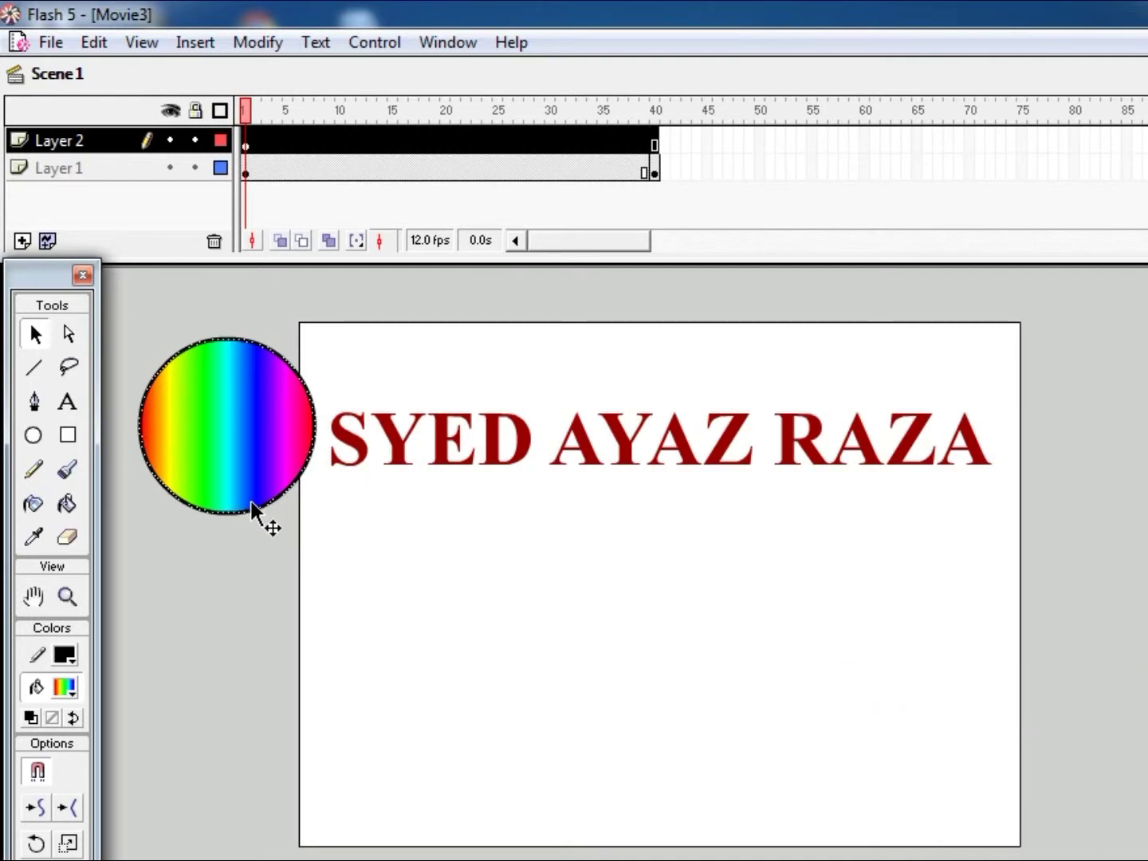
# Motion-tween the rainbow circle to the stage's right side at frame 40, then preview
pyautogui.hotkey('ctrl', 'shift', 'a')
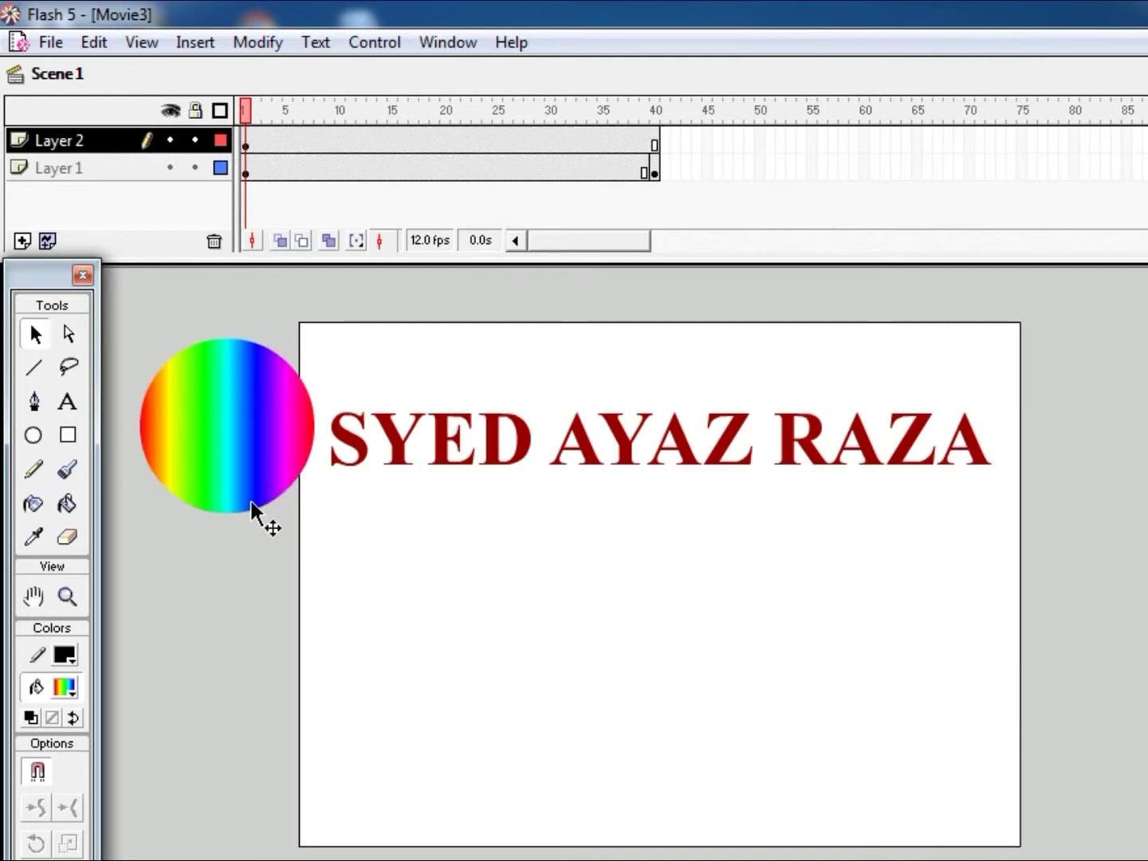
pyautogui.rightClick(246, 144)
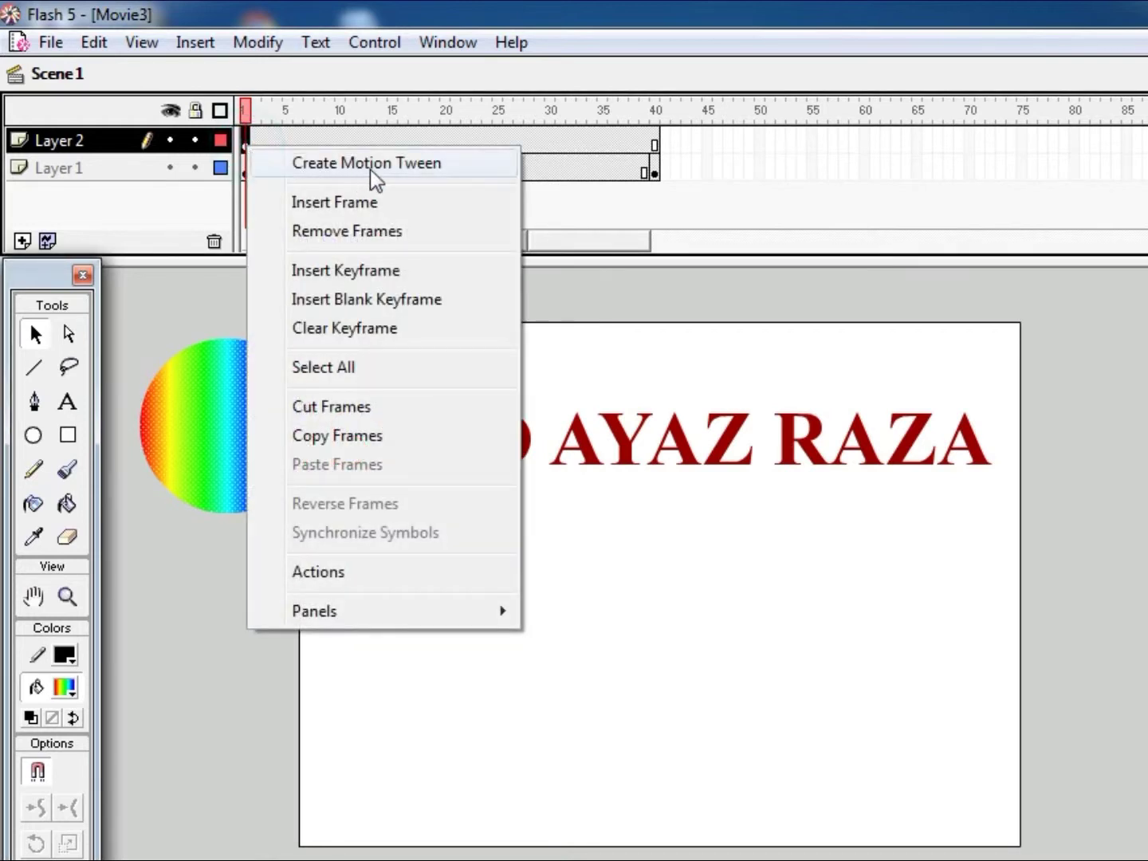
pyautogui.click(369, 171)
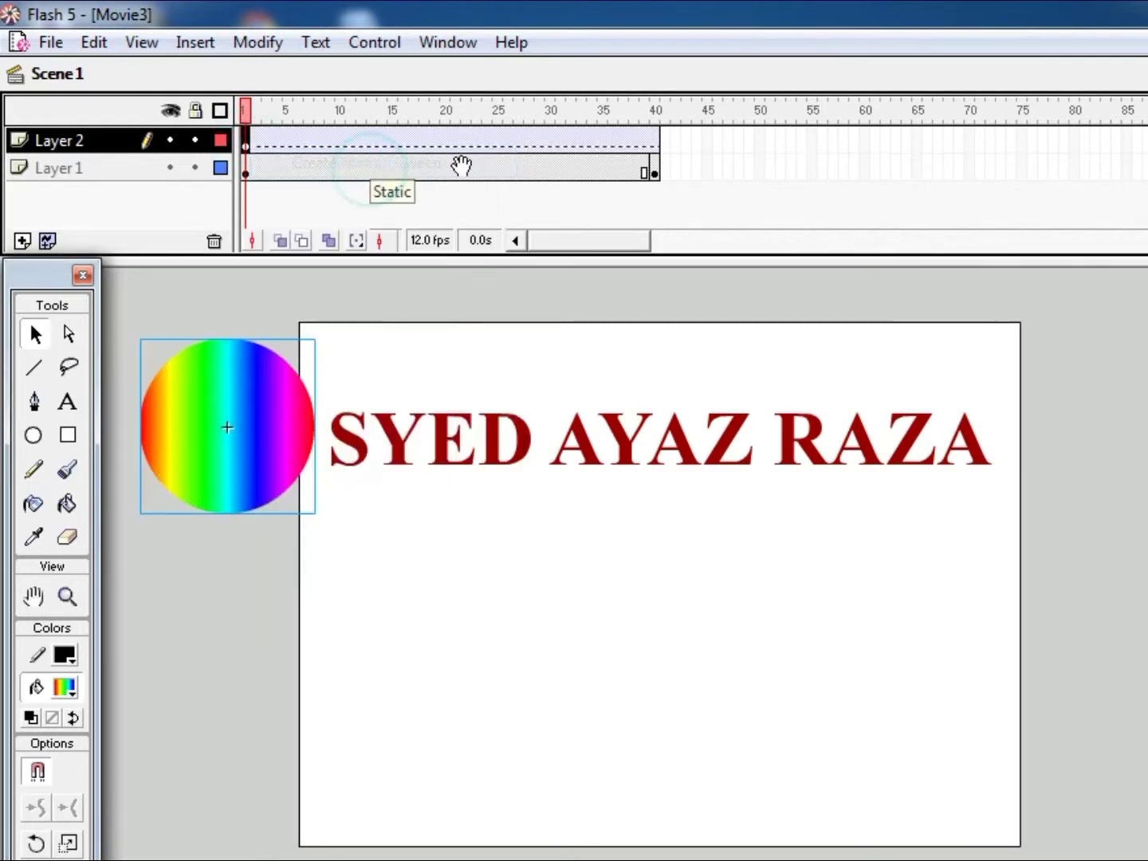
pyautogui.click(655, 141)
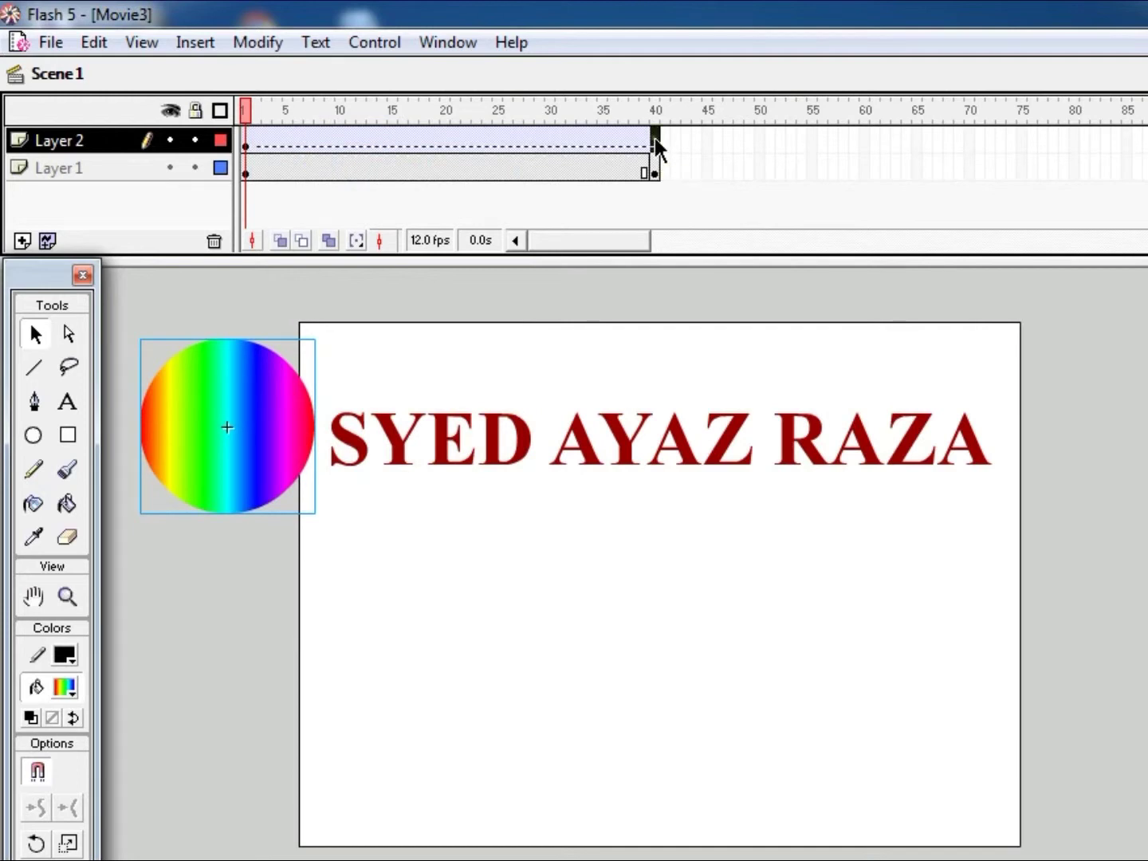
pyautogui.press('F6')
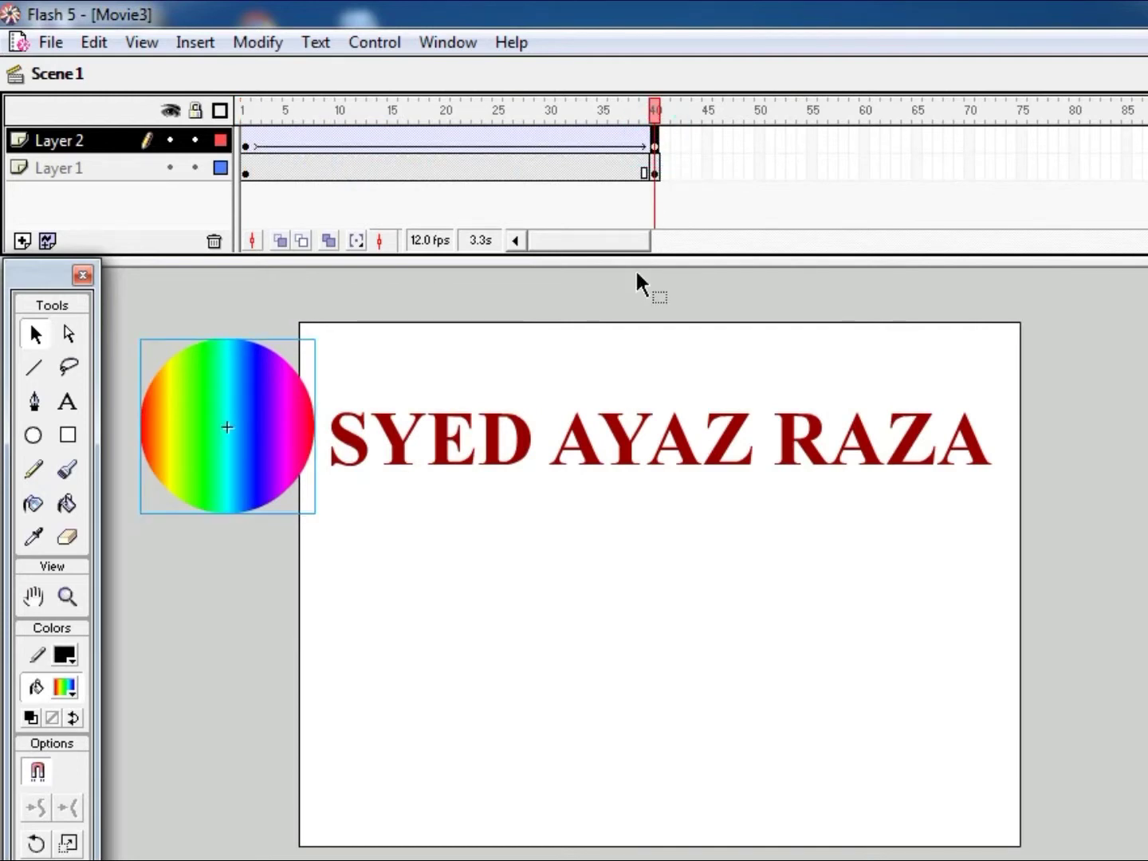
pyautogui.click(36, 335)
pyautogui.moveTo(215, 456); pyautogui.dragTo(1106, 471)
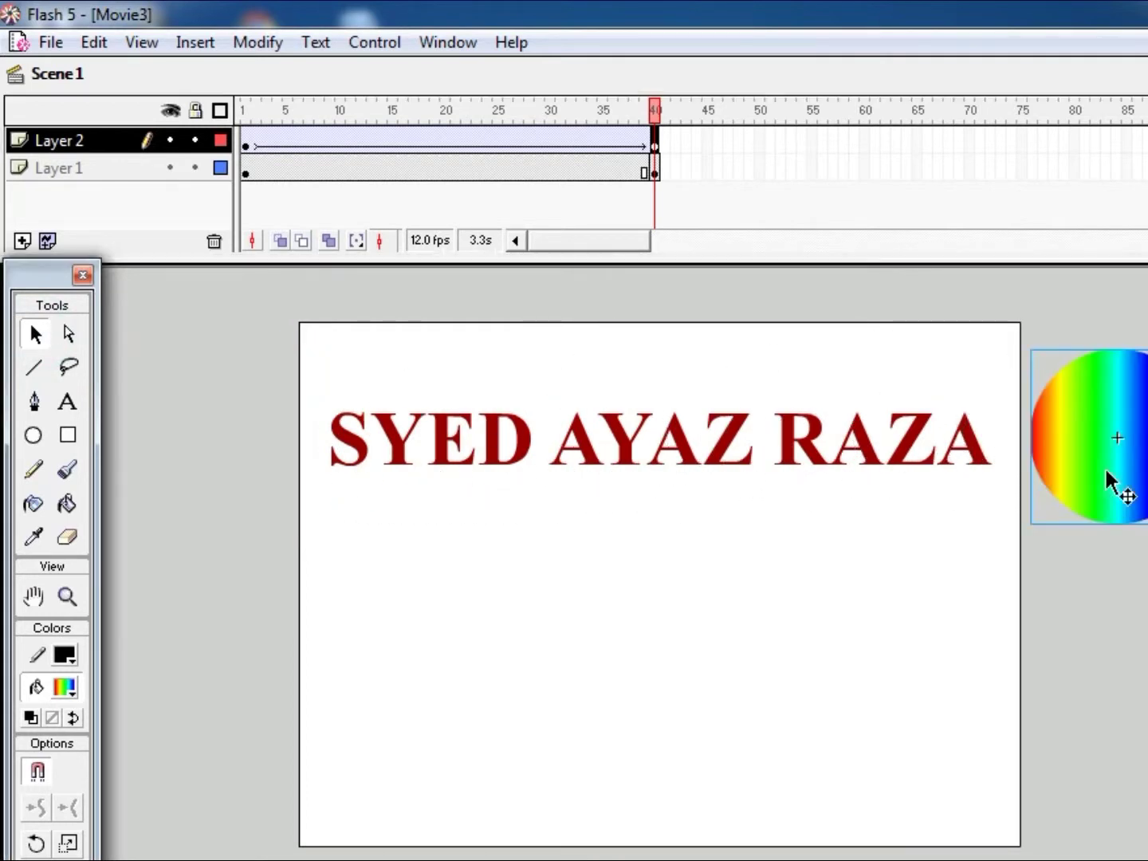
pyautogui.press('Return')
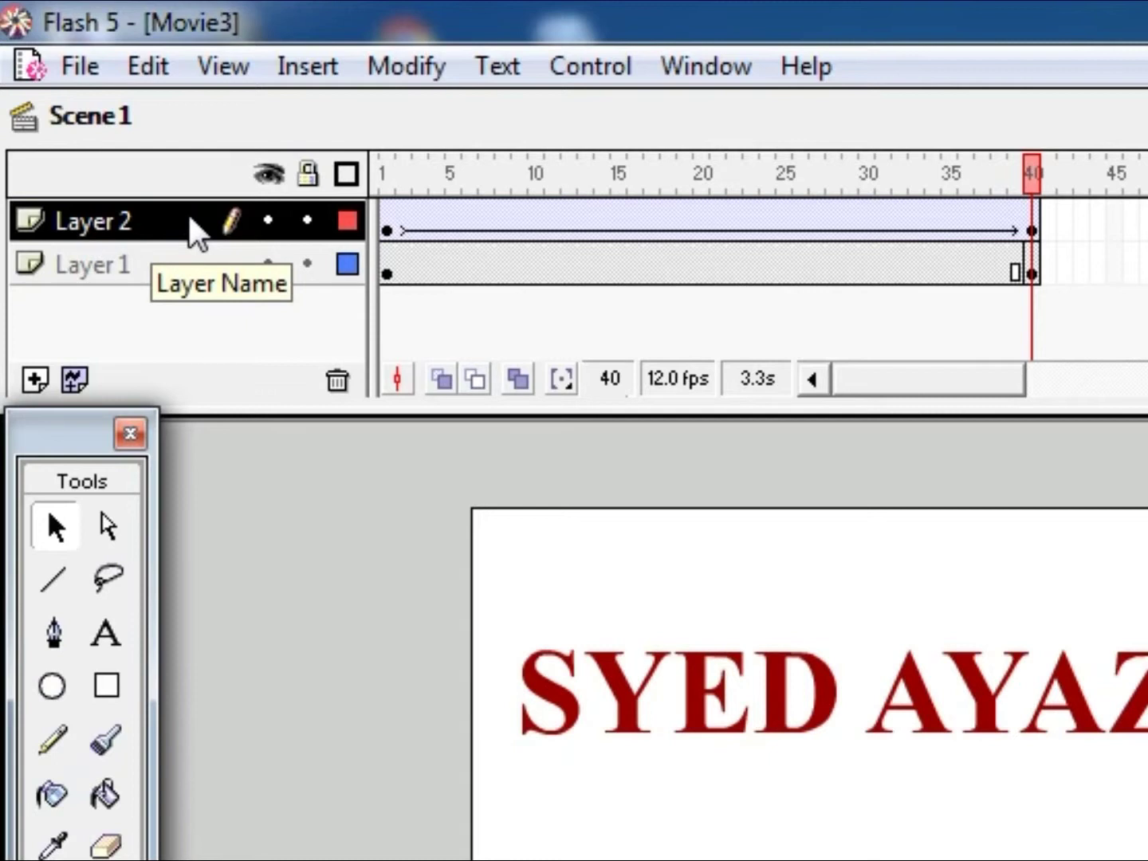
# Move the gradient layer below the text layer and make the text layer a mask
pyautogui.moveTo(176, 232); pyautogui.dragTo(175, 272)
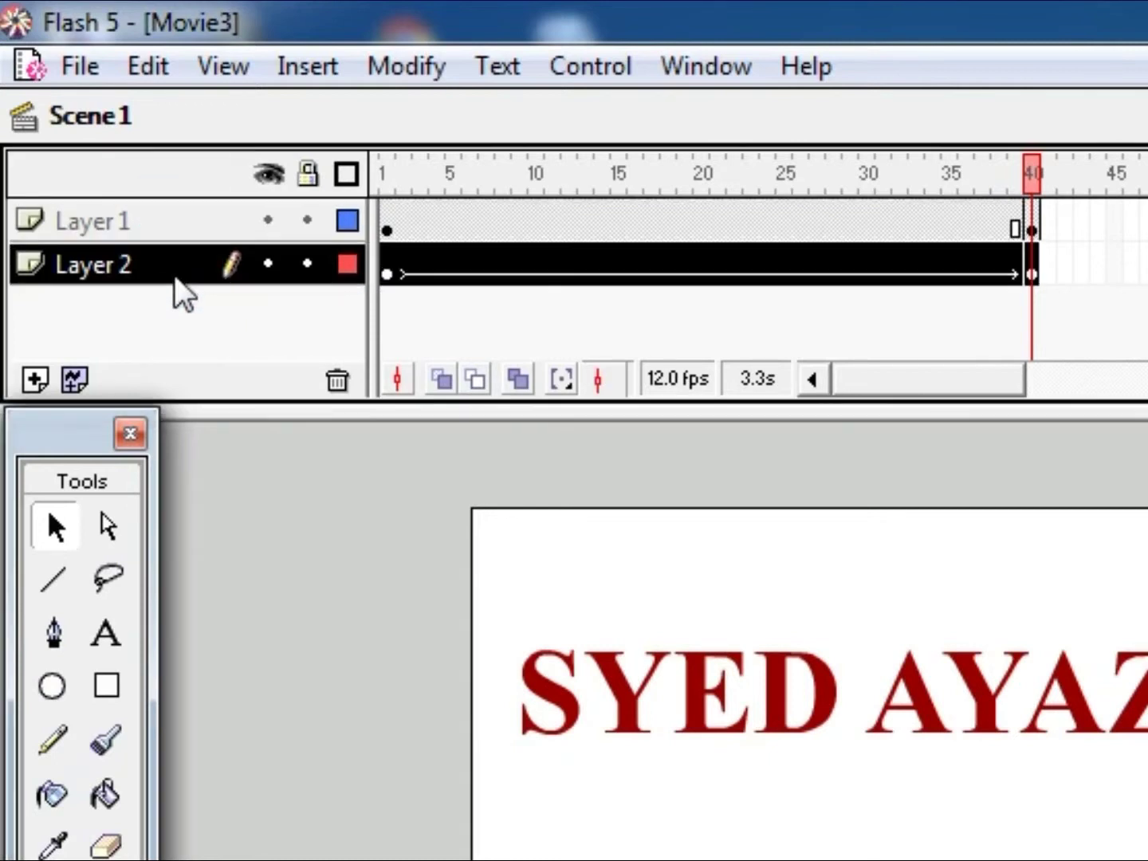
pyautogui.rightClick(184, 226)
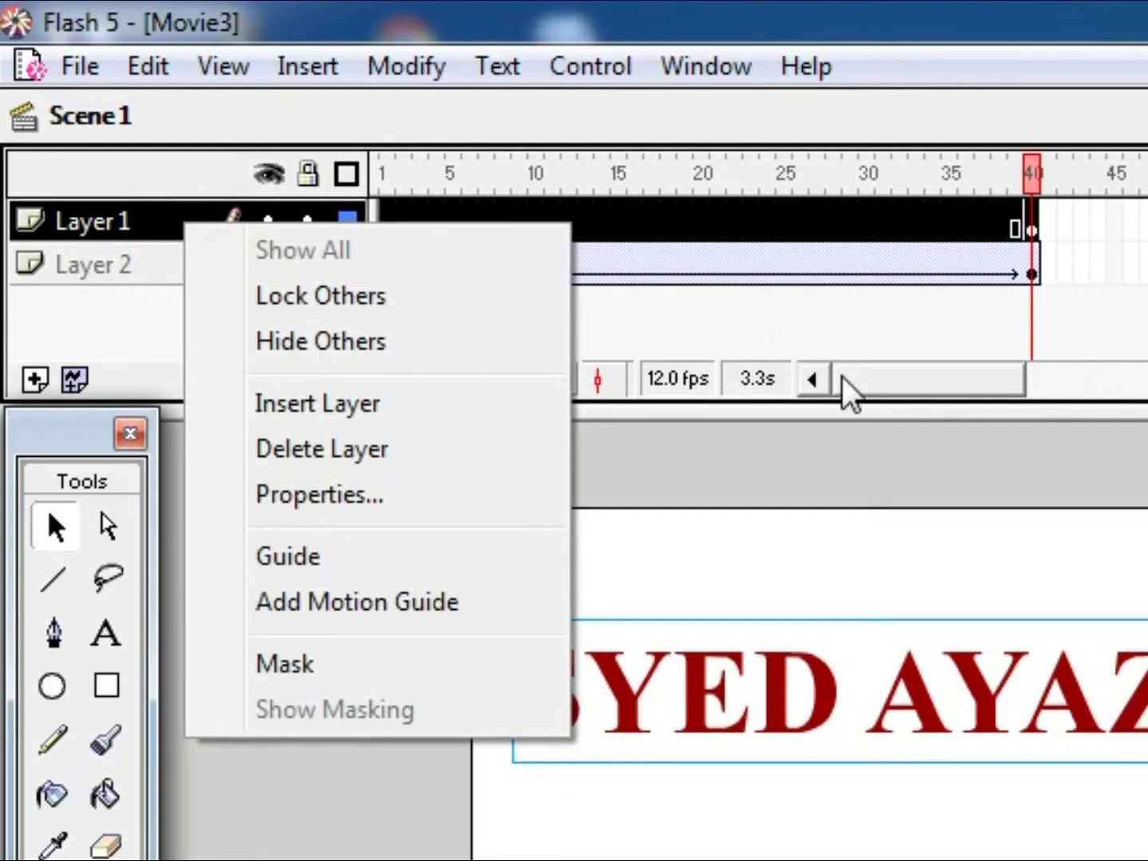
pyautogui.click(846, 383)
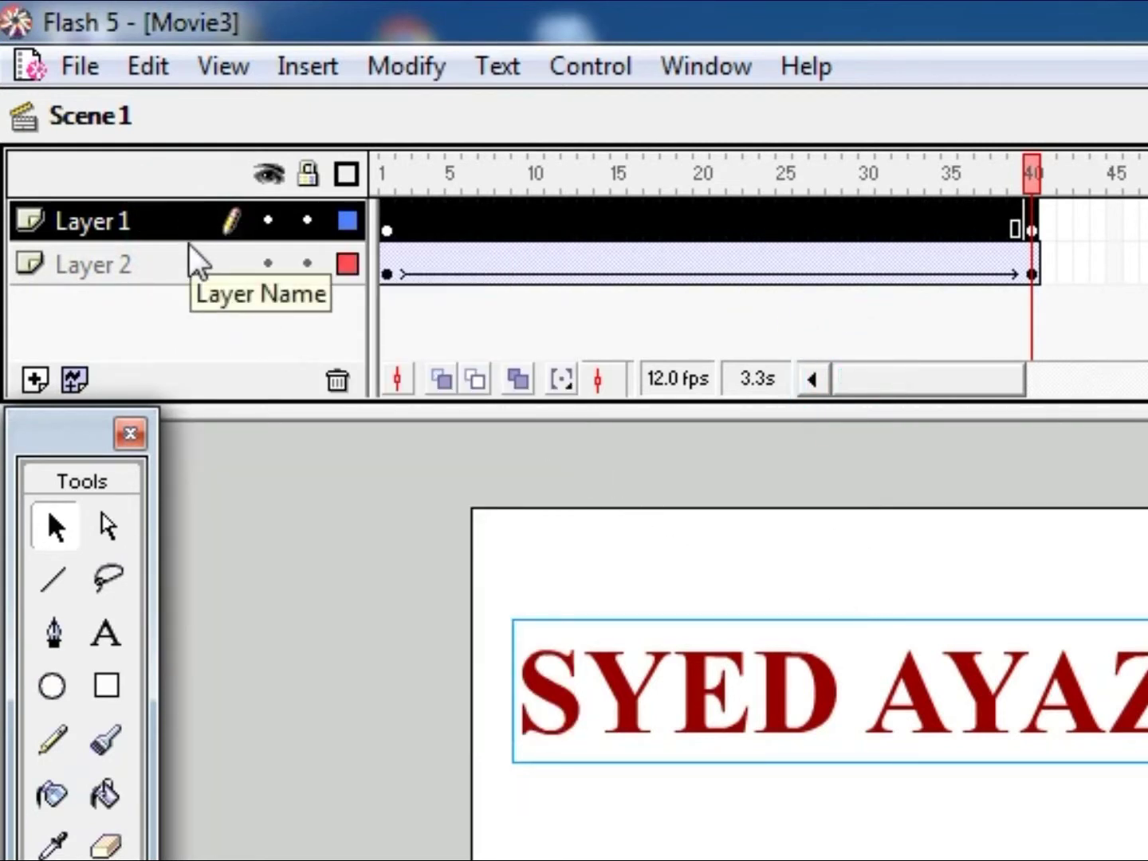
pyautogui.rightClick(188, 217)
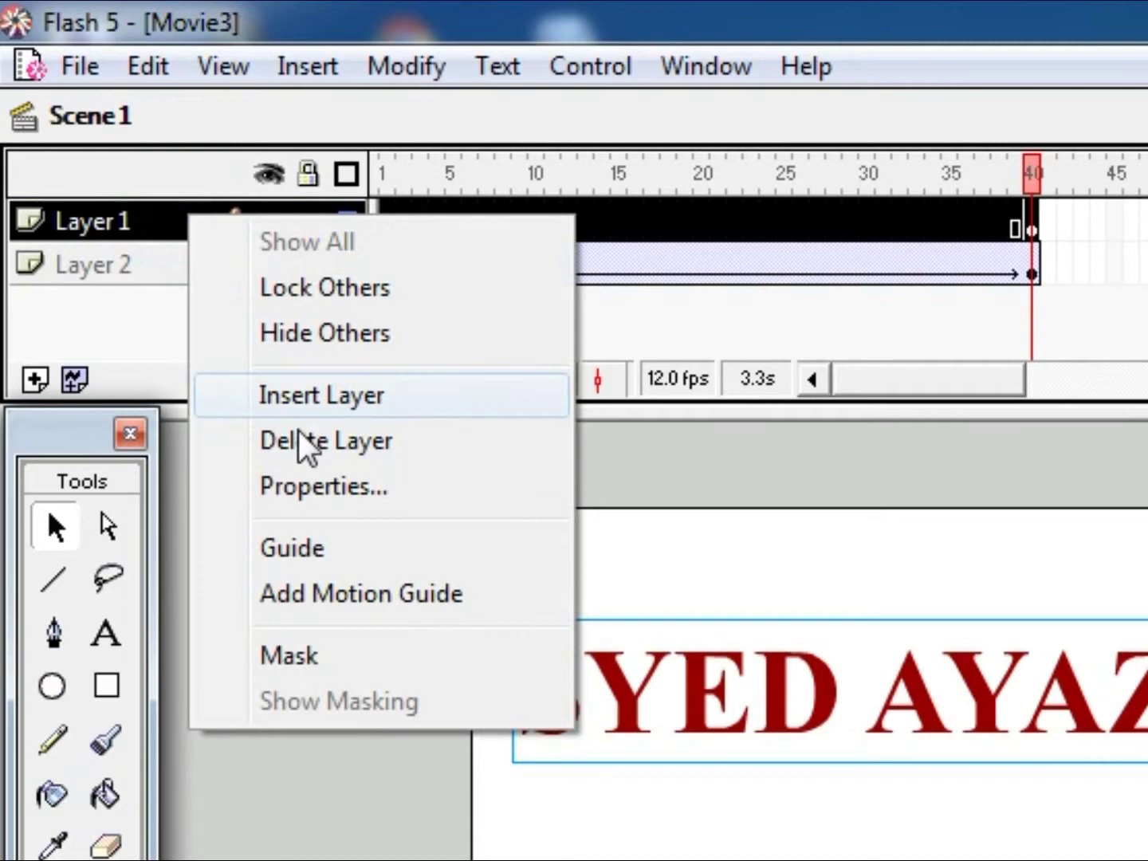
pyautogui.click(345, 669)
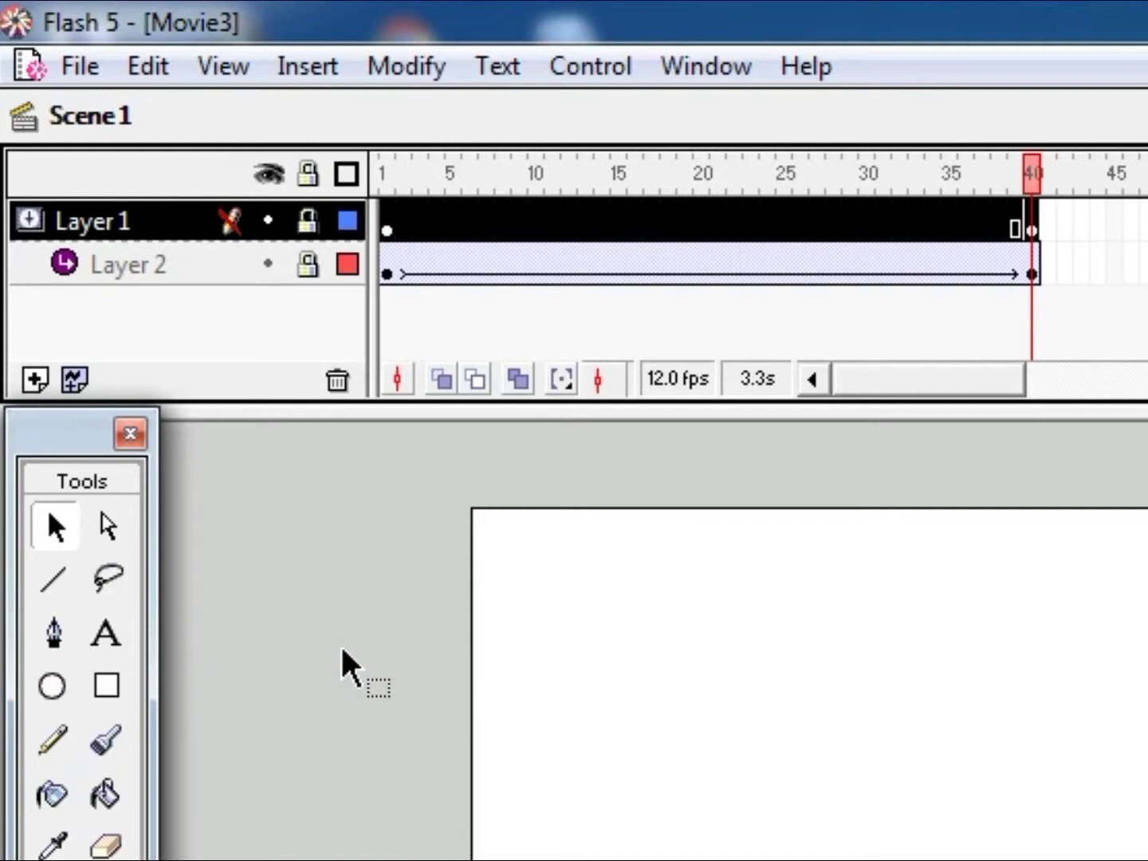
# Unlock both the text mask layer and the masked gradient layer
pyautogui.click(309, 220)
pyautogui.click(311, 265)
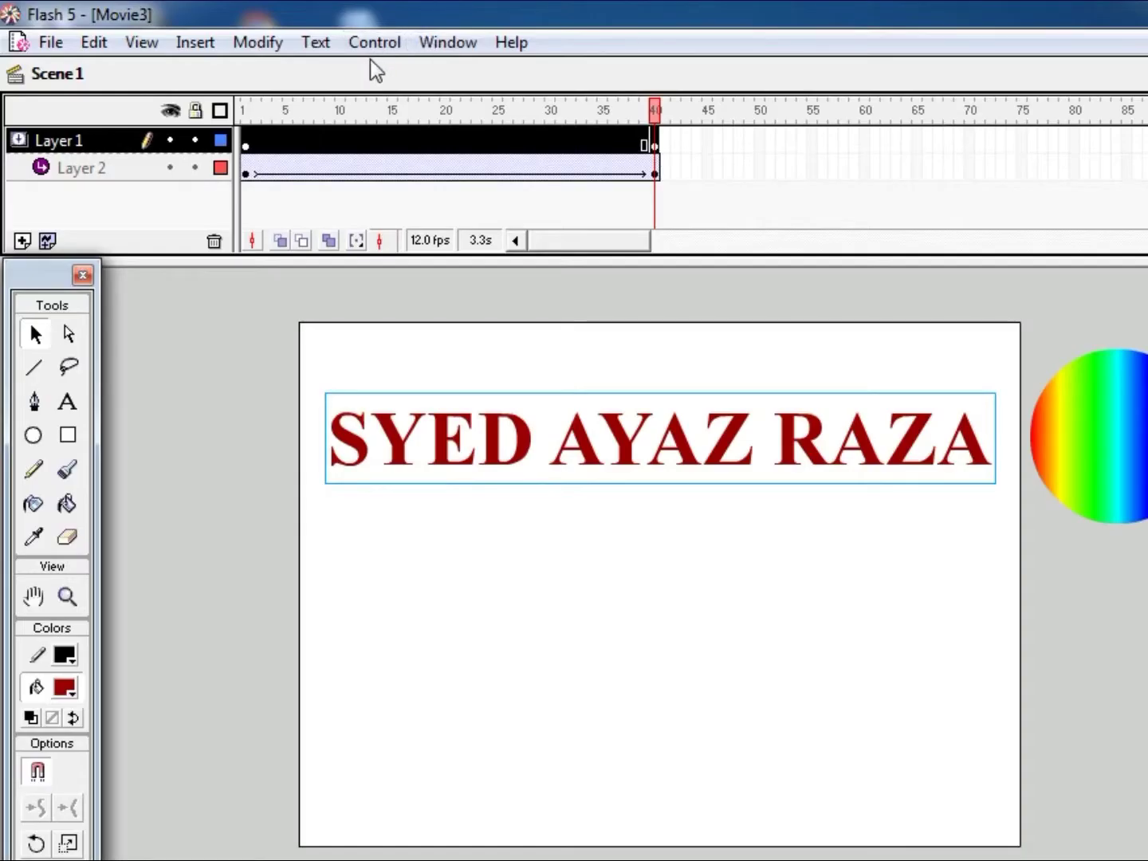
pyautogui.click(586, 69)
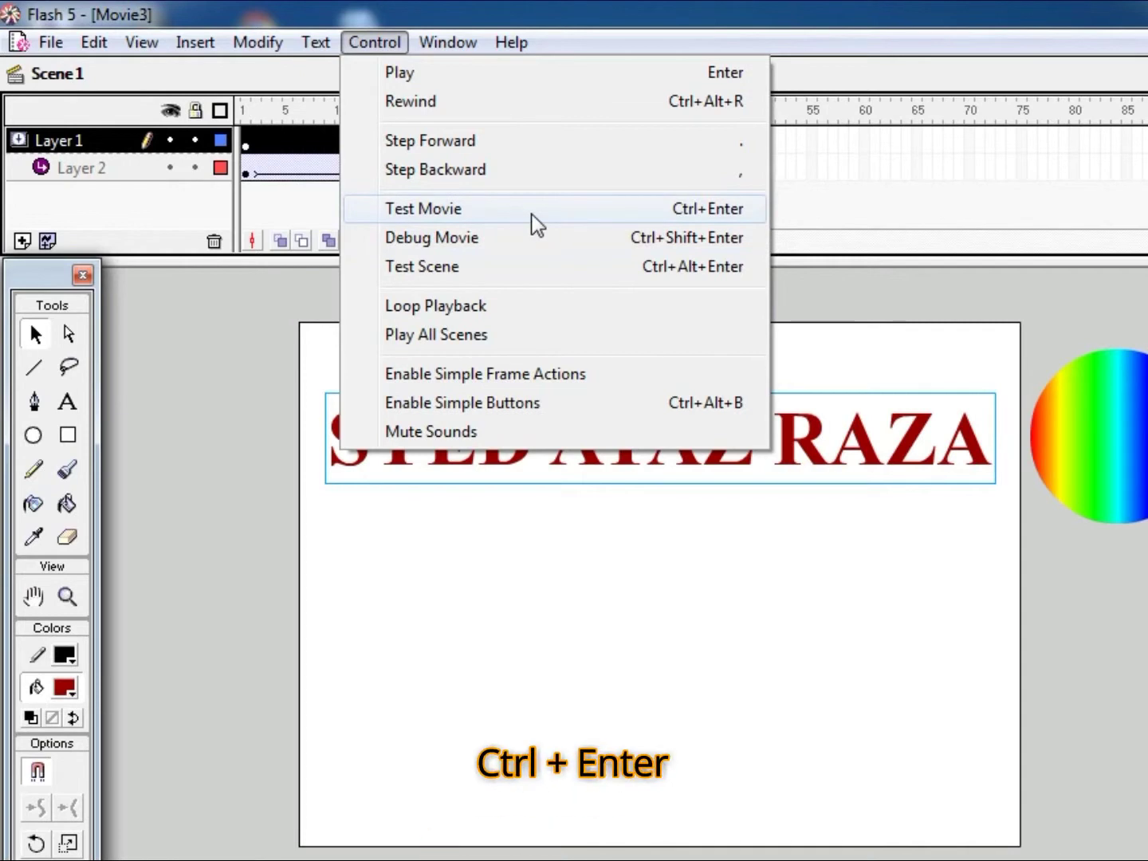
pyautogui.click(697, 211)
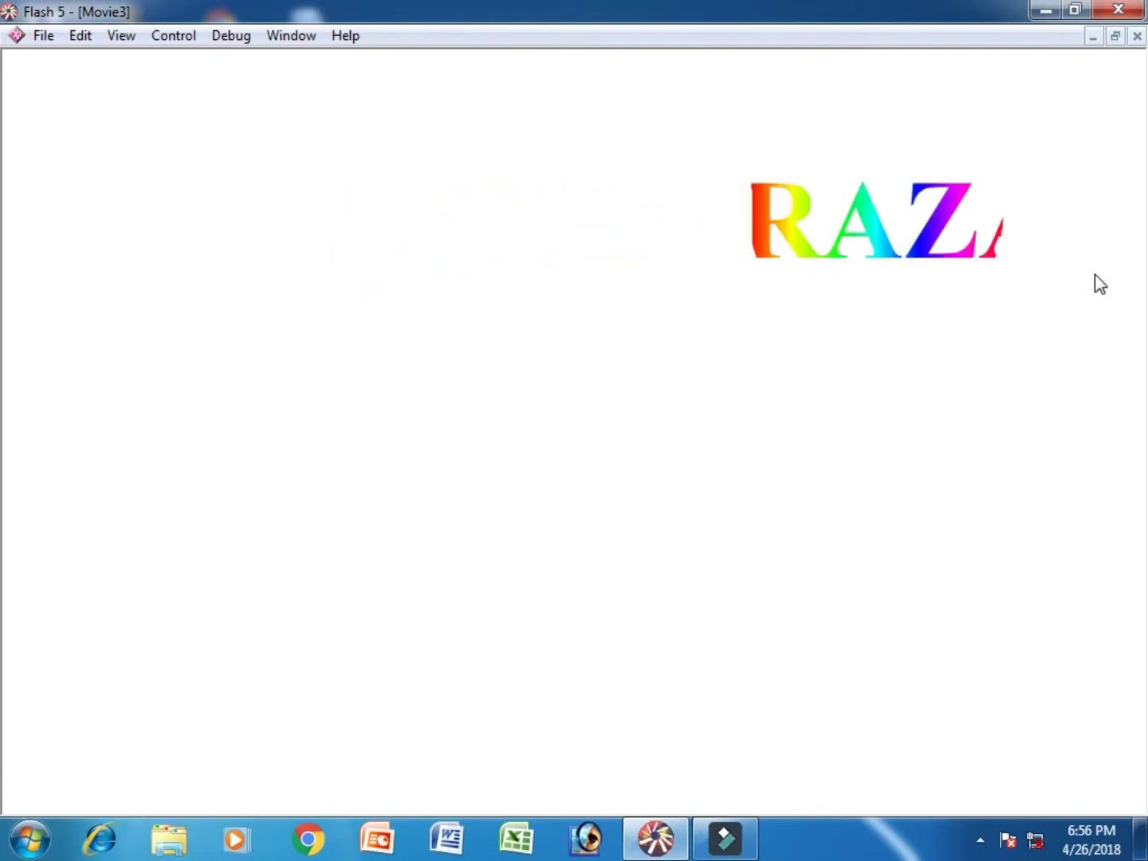
pyautogui.hotkey('ctrl', 'w')
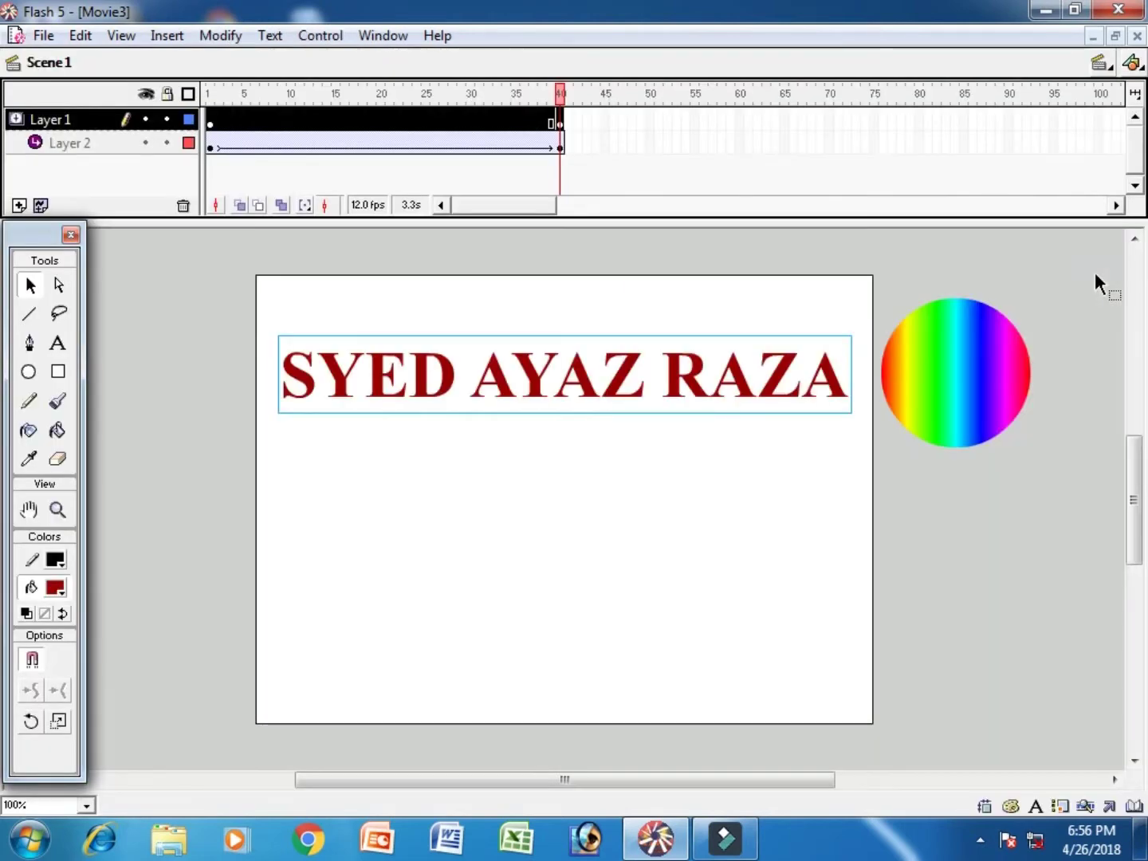
# Add Scene 2 and draw a dark red rectangle on its stage
pyautogui.click(165, 36)
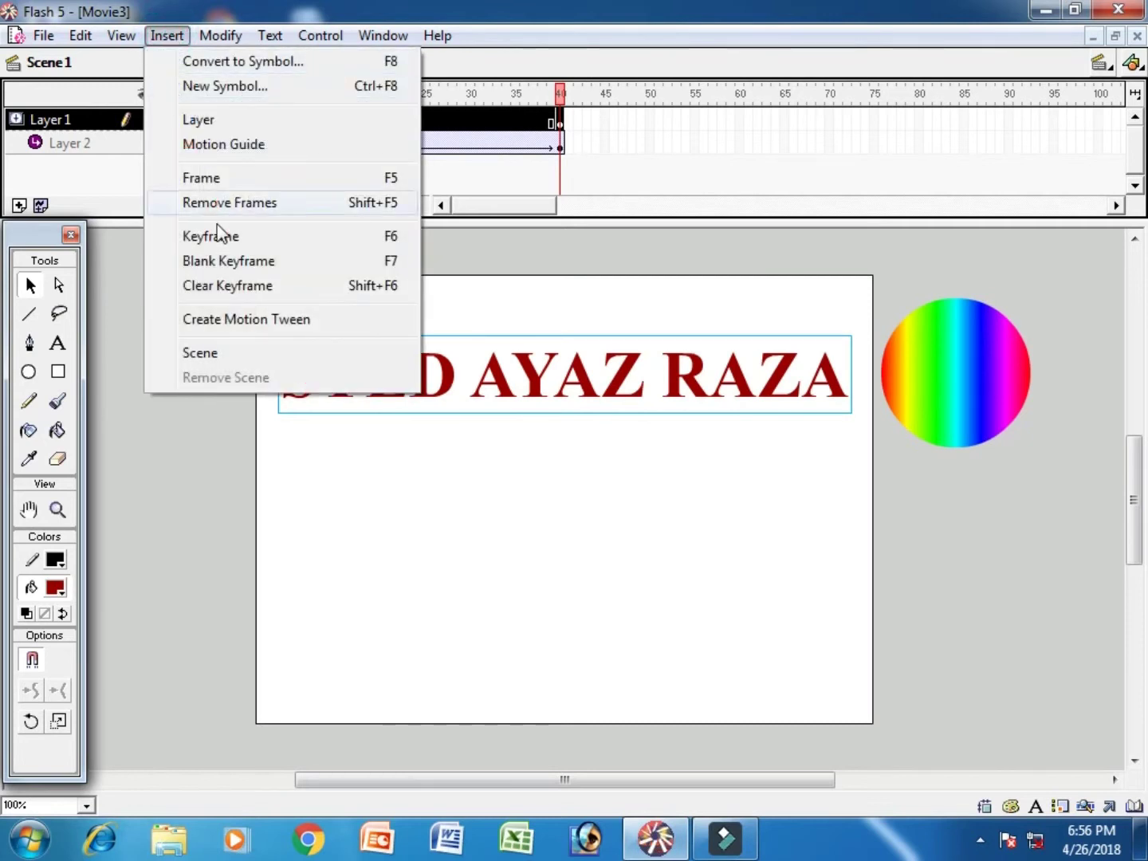
pyautogui.click(234, 348)
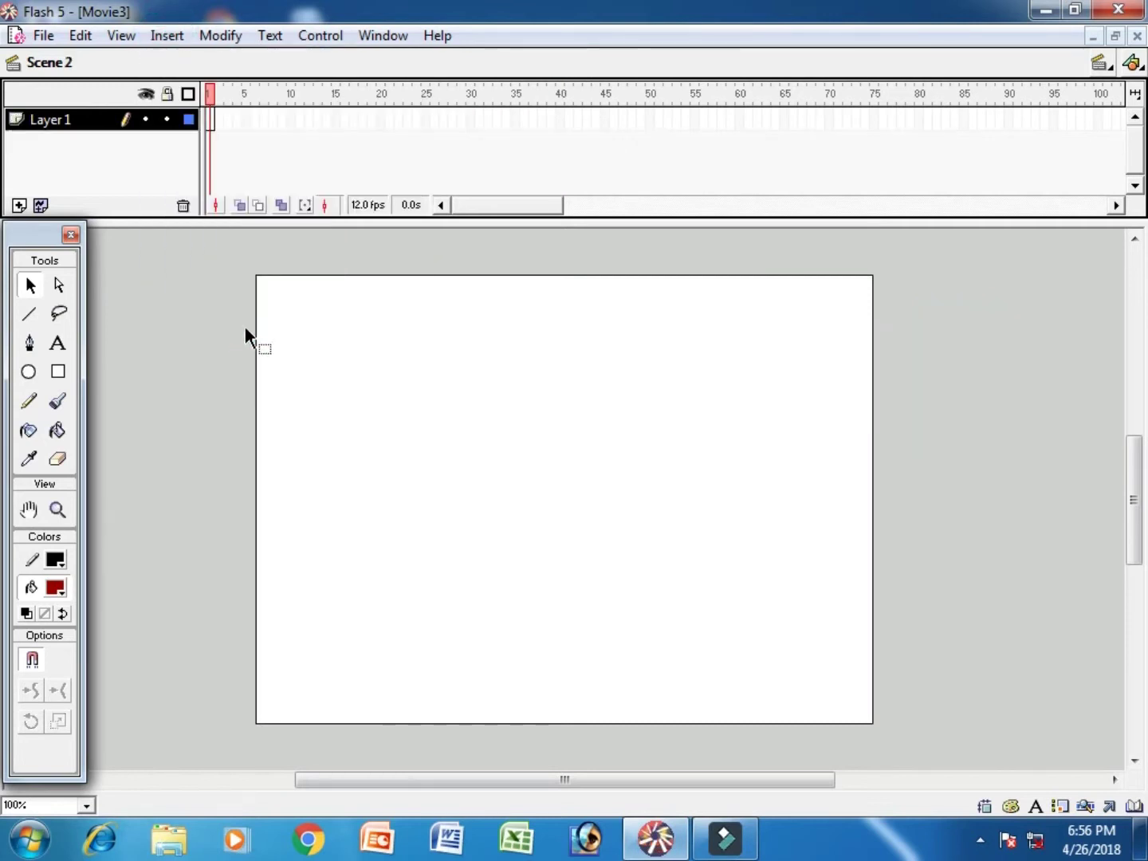
pyautogui.click(58, 375)
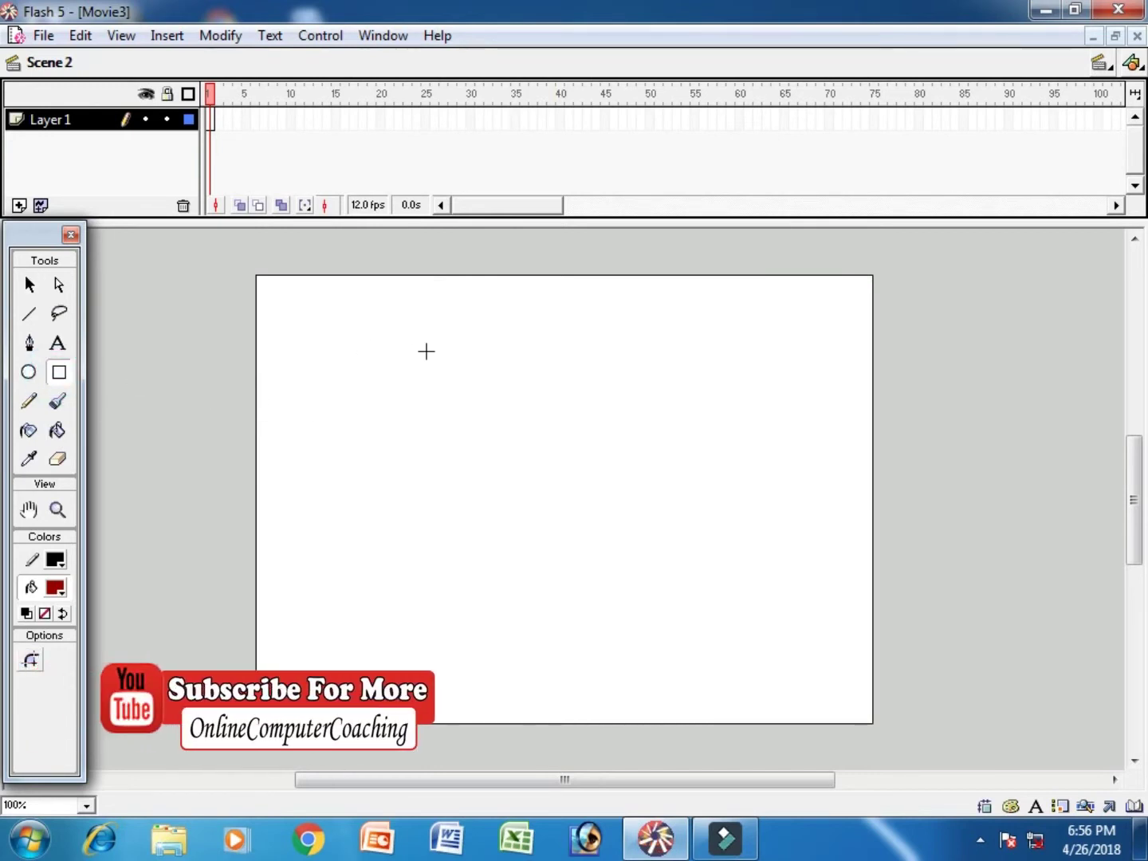
pyautogui.moveTo(417, 351); pyautogui.dragTo(806, 542)
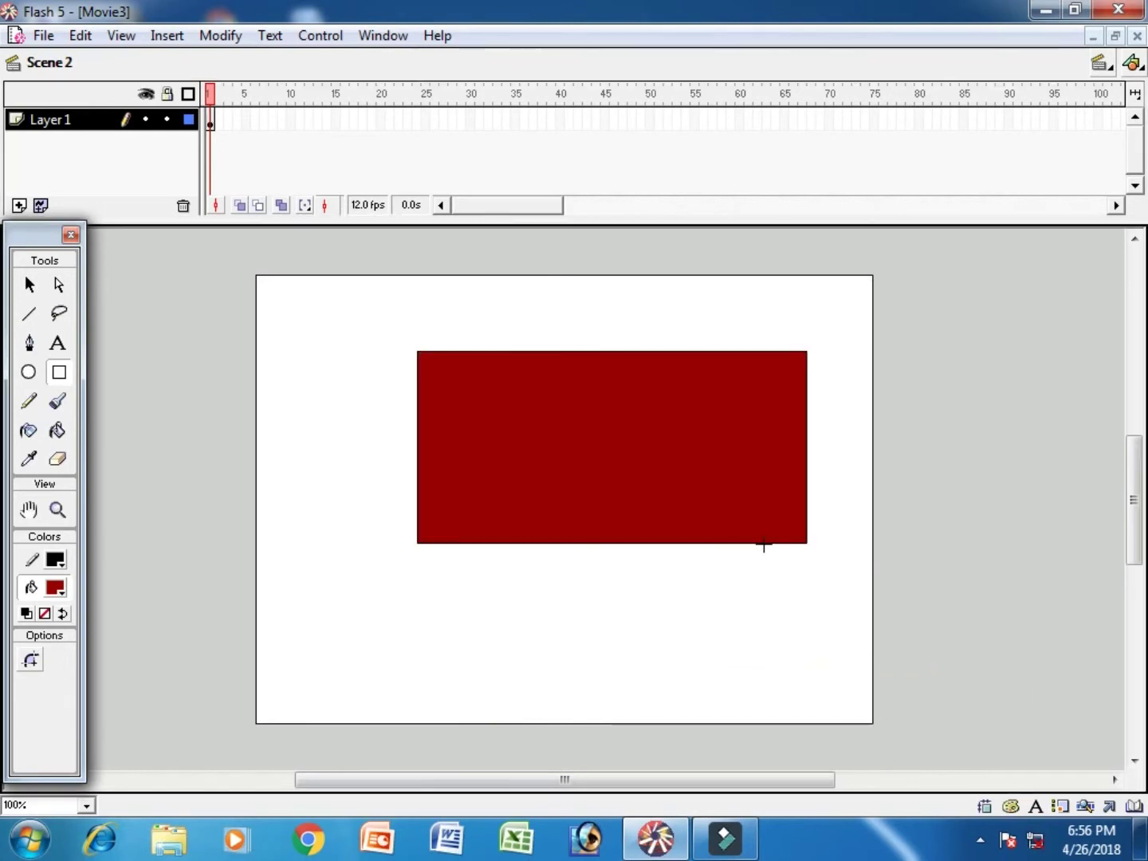
# Shift the red rectangle toward the stage centre and add a keyframe at frame 30
pyautogui.click(29, 284)
pyautogui.moveTo(623, 443); pyautogui.dragTo(587, 486)
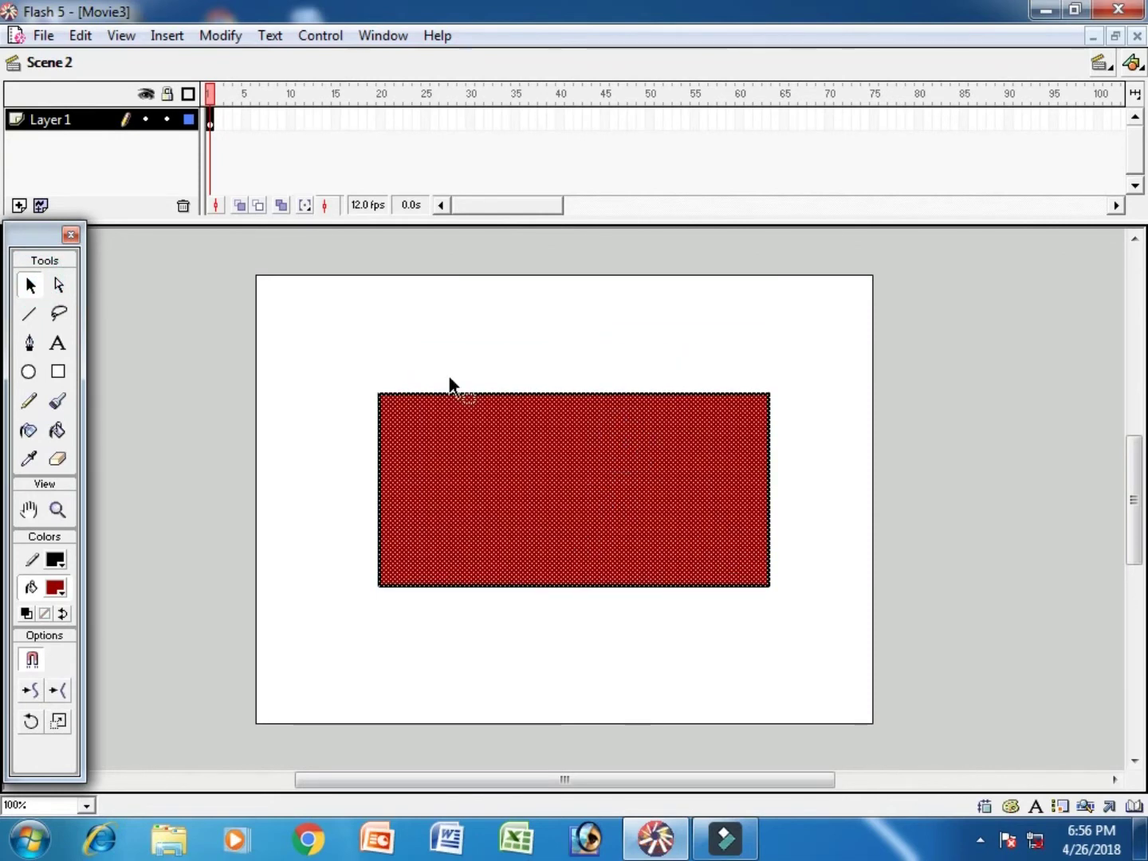
pyautogui.click(435, 354)
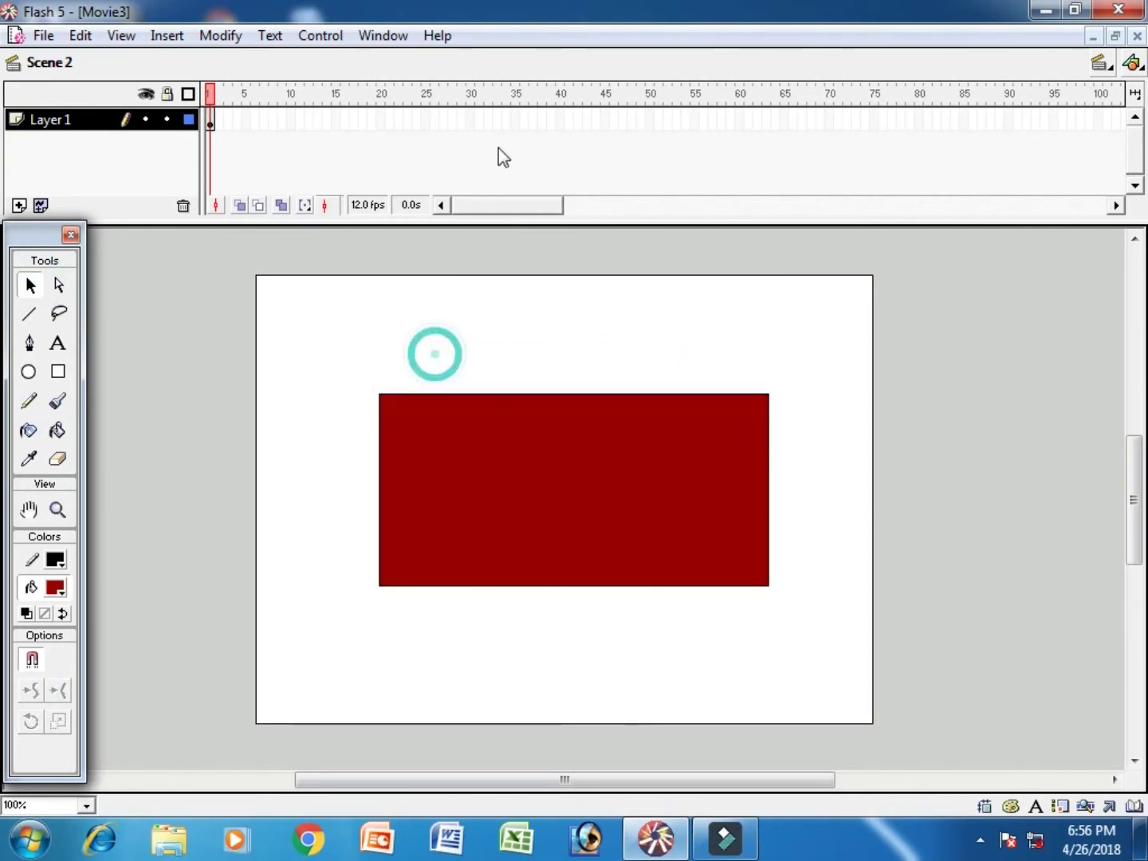
pyautogui.click(469, 118)
pyautogui.press('F6')
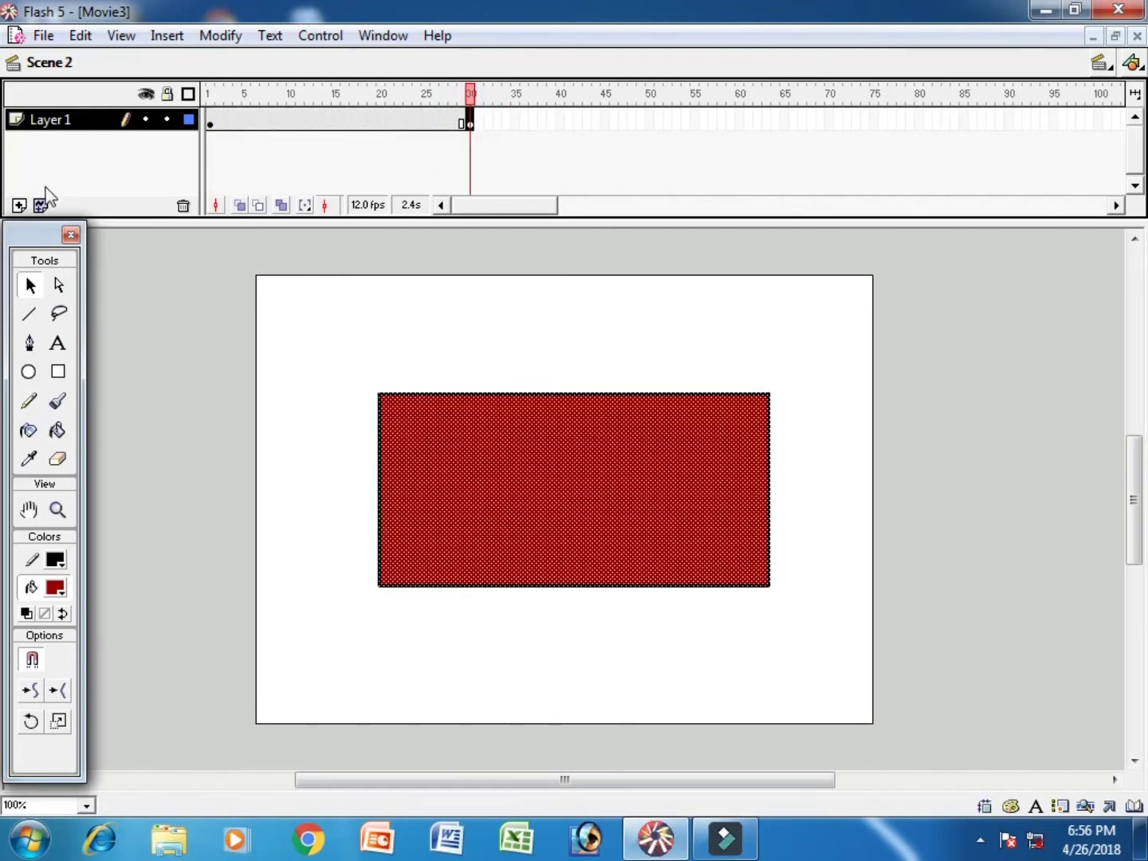
# On a new Layer 2, draw a tall blue-yellow gradient bar near the stage's left edge
pyautogui.click(18, 207)
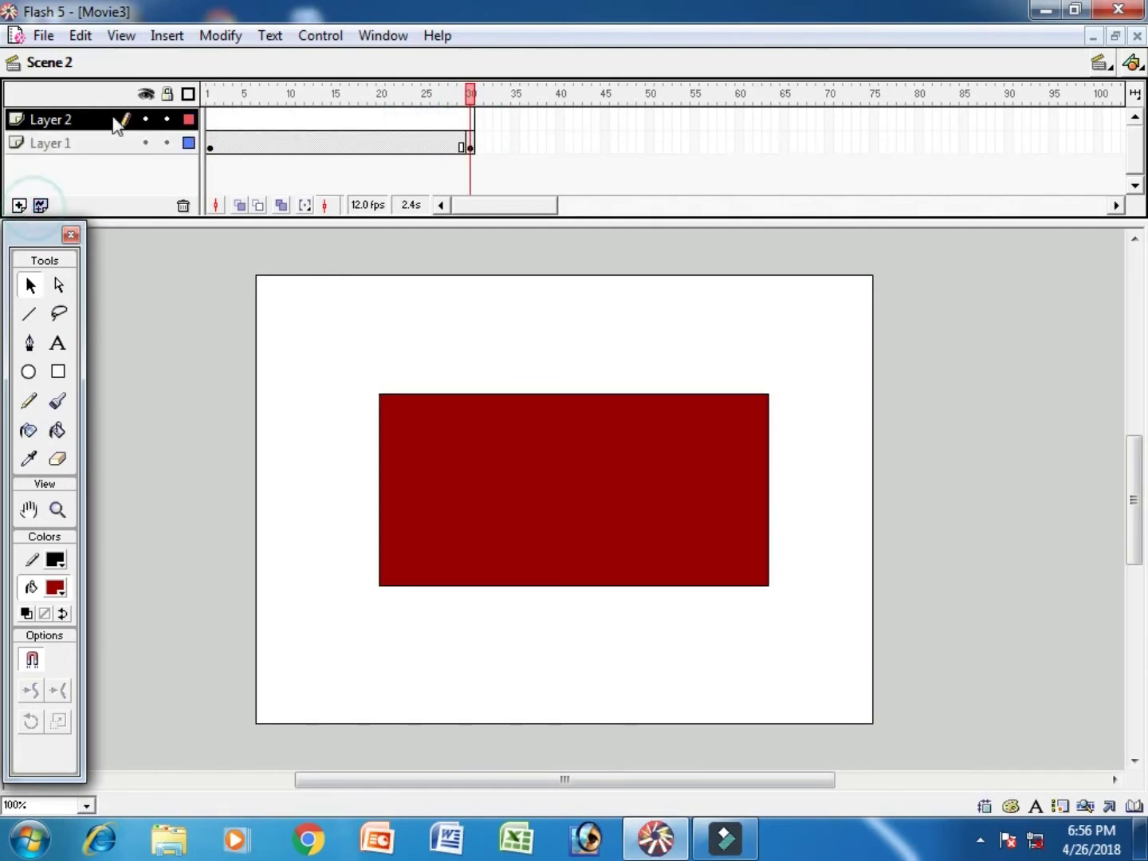
pyautogui.click(211, 122)
pyautogui.click(58, 371)
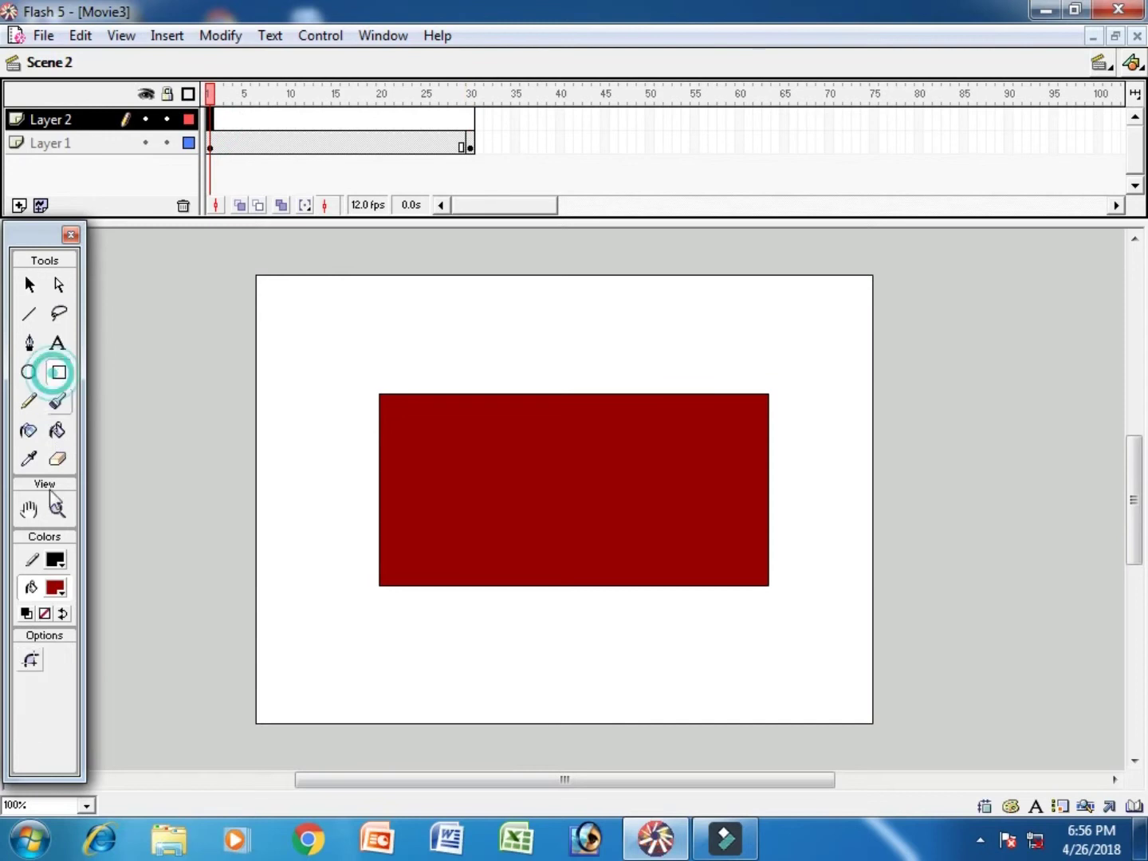
pyautogui.click(59, 591)
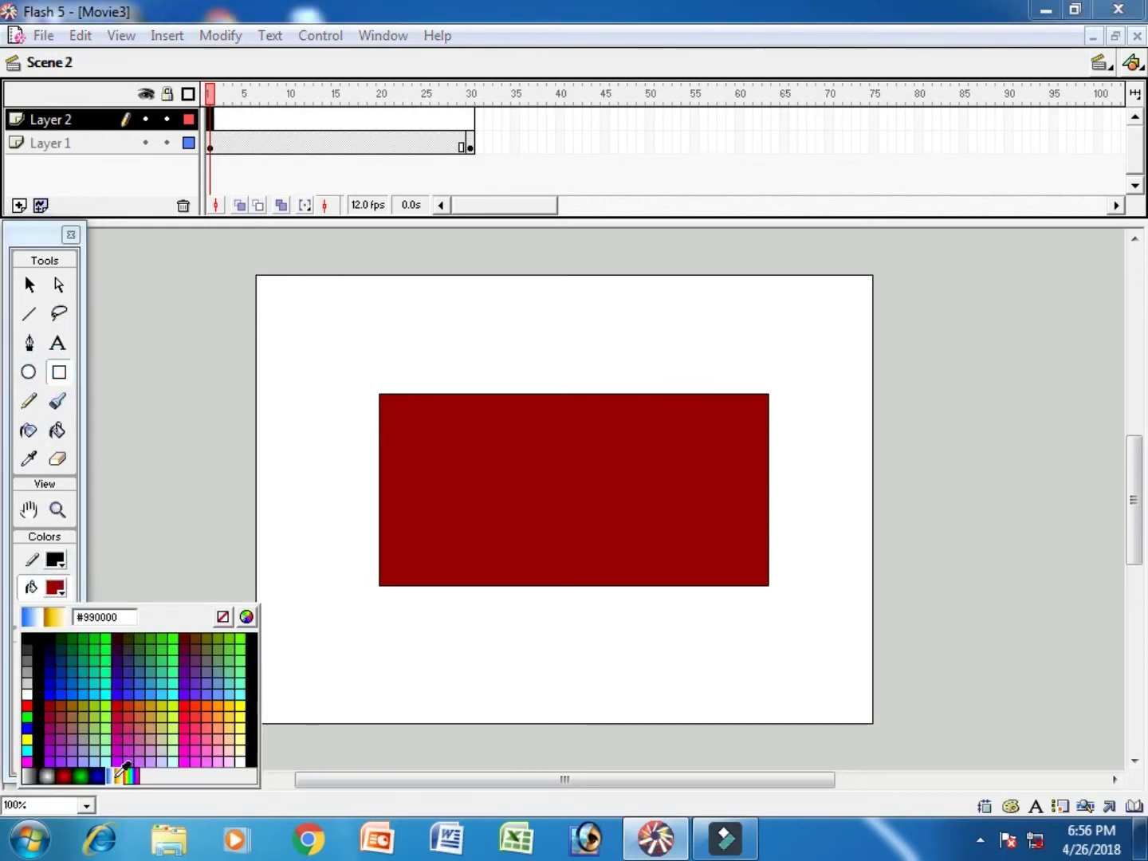
pyautogui.click(126, 771)
pyautogui.moveTo(331, 326); pyautogui.dragTo(287, 649)
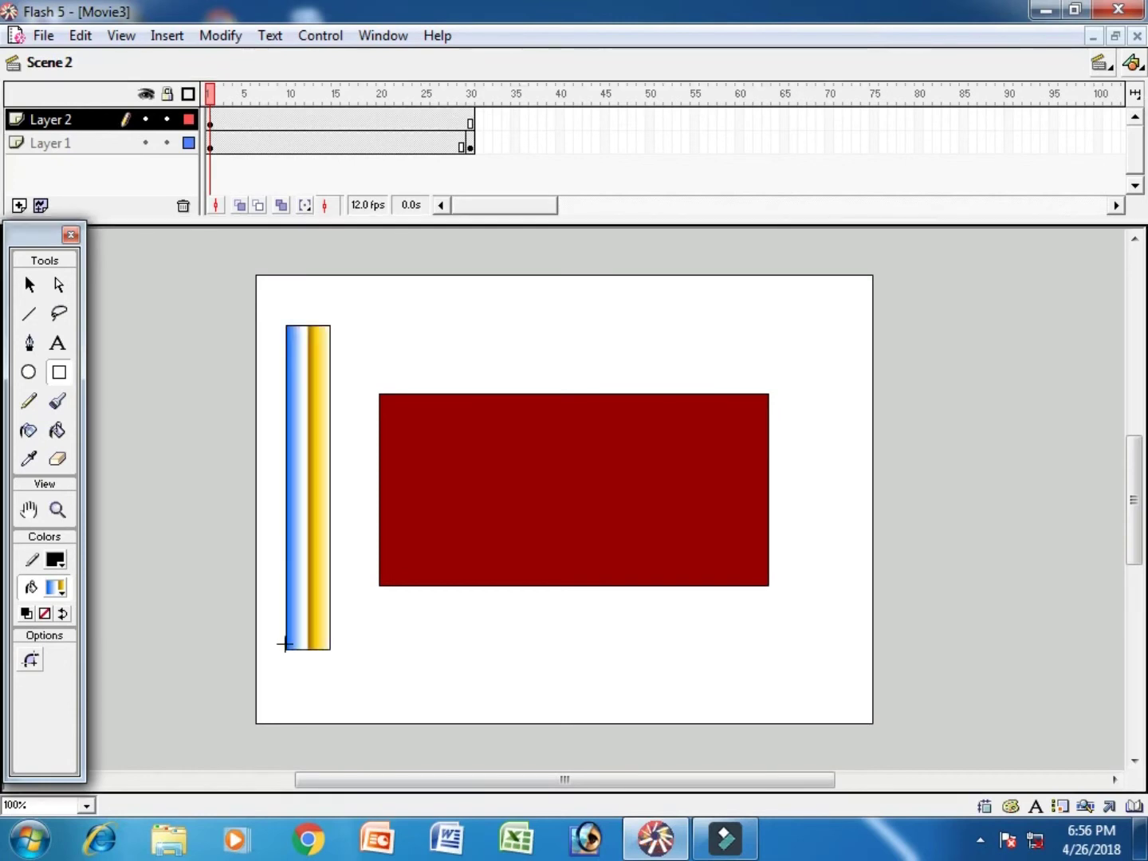
# Tween the gradient bar past the right edge by frame 30 and place Layer 2 below Layer 1
pyautogui.rightClick(211, 127)
pyautogui.click(262, 136)
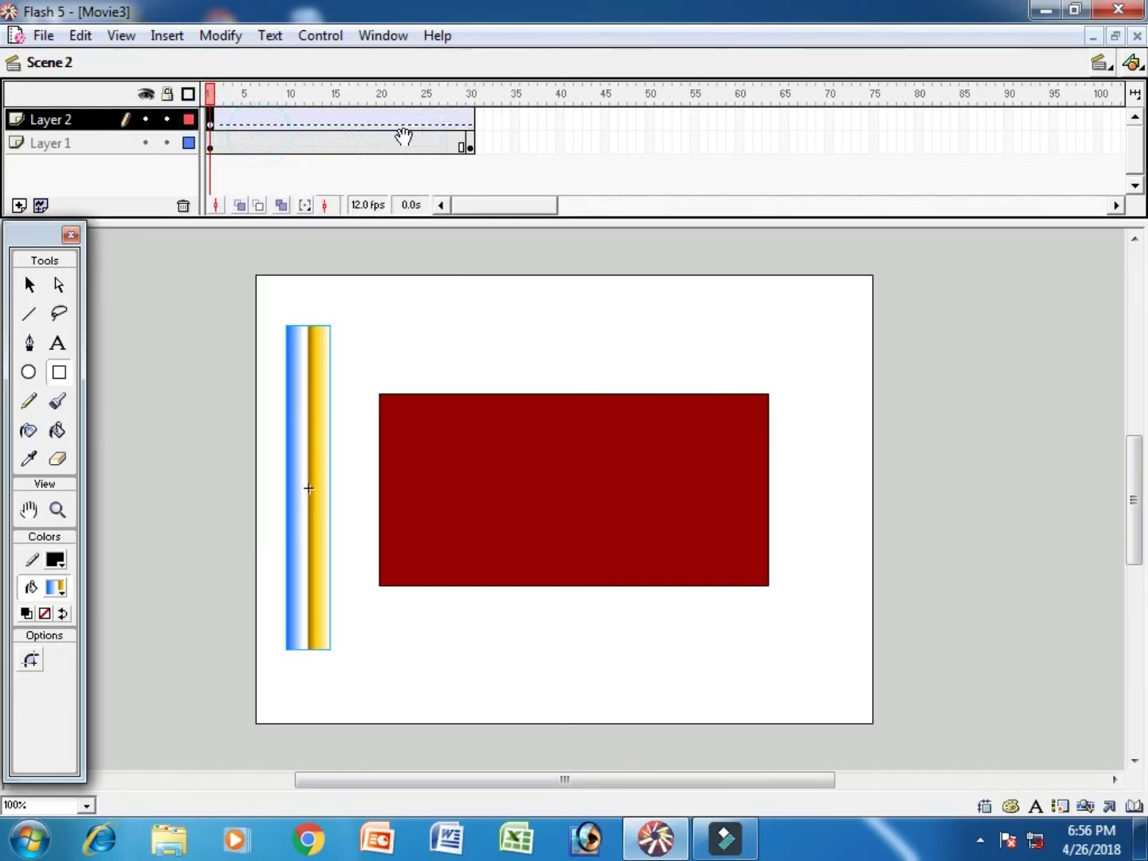
pyautogui.click(471, 120)
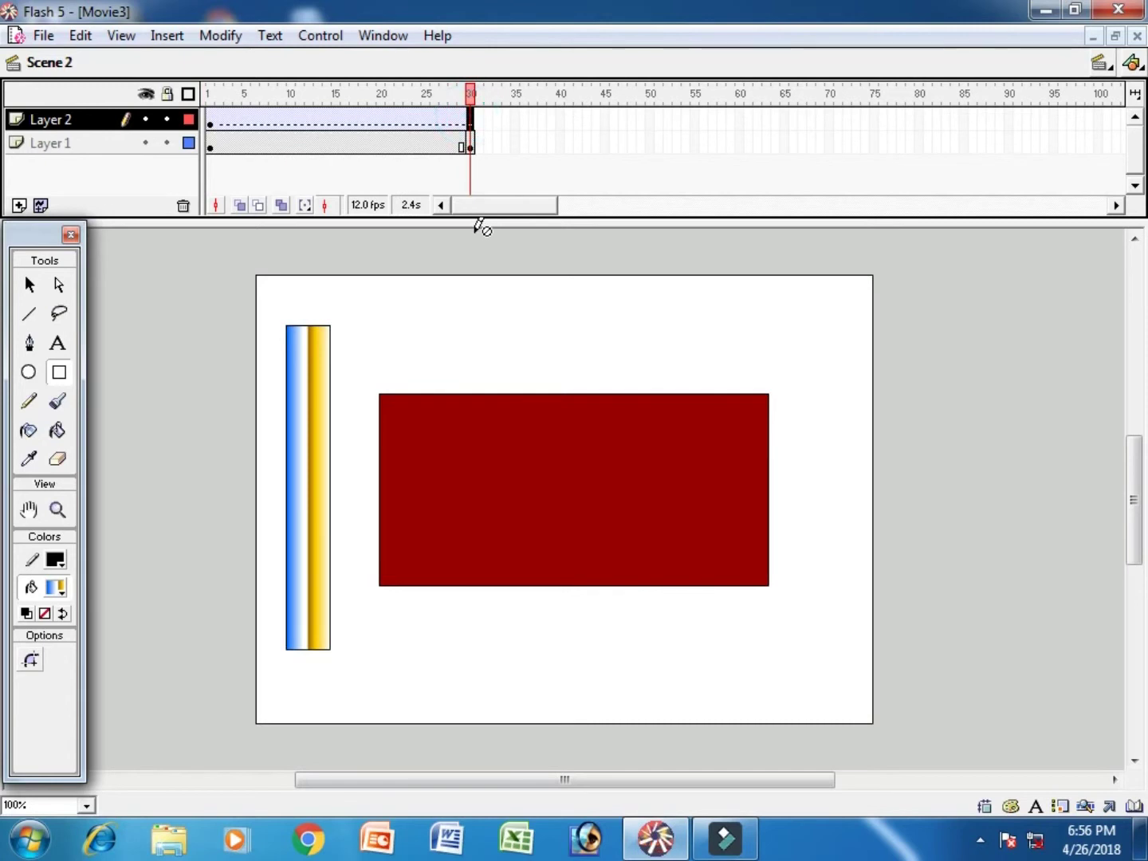
pyautogui.press('F6')
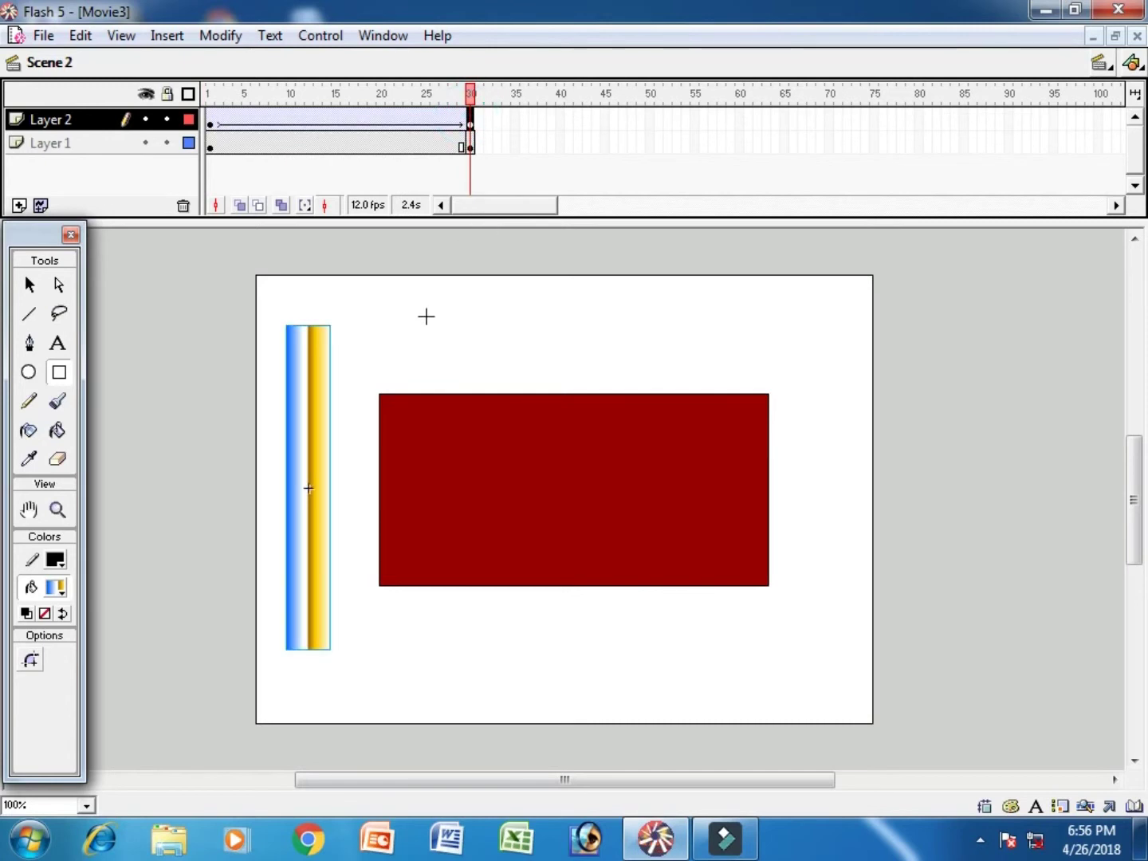
pyautogui.hotkey('shift', 'Right')
pyautogui.hotkey('shift', 'Right')
pyautogui.hotkey('shift', 'Right')
pyautogui.hotkey('shift', 'Right')
pyautogui.hotkey('shift', 'Right')
pyautogui.hotkey('shift', 'Right')
pyautogui.hotkey('shift', 'Right')
pyautogui.hotkey('shift', 'Right')
pyautogui.hotkey('shift', 'Right')
pyautogui.hotkey('shift', 'Right')
pyautogui.hotkey('shift', 'Right')
pyautogui.hotkey('shift', 'Right')
pyautogui.hotkey('shift', 'Right')
pyautogui.hotkey('shift', 'Right')
pyautogui.hotkey('shift', 'Right')
pyautogui.hotkey('shift', 'Right')
pyautogui.hotkey('shift', 'Right')
pyautogui.hotkey('shift', 'Right')
pyautogui.hotkey('shift', 'Right')
pyautogui.hotkey('shift', 'Right')
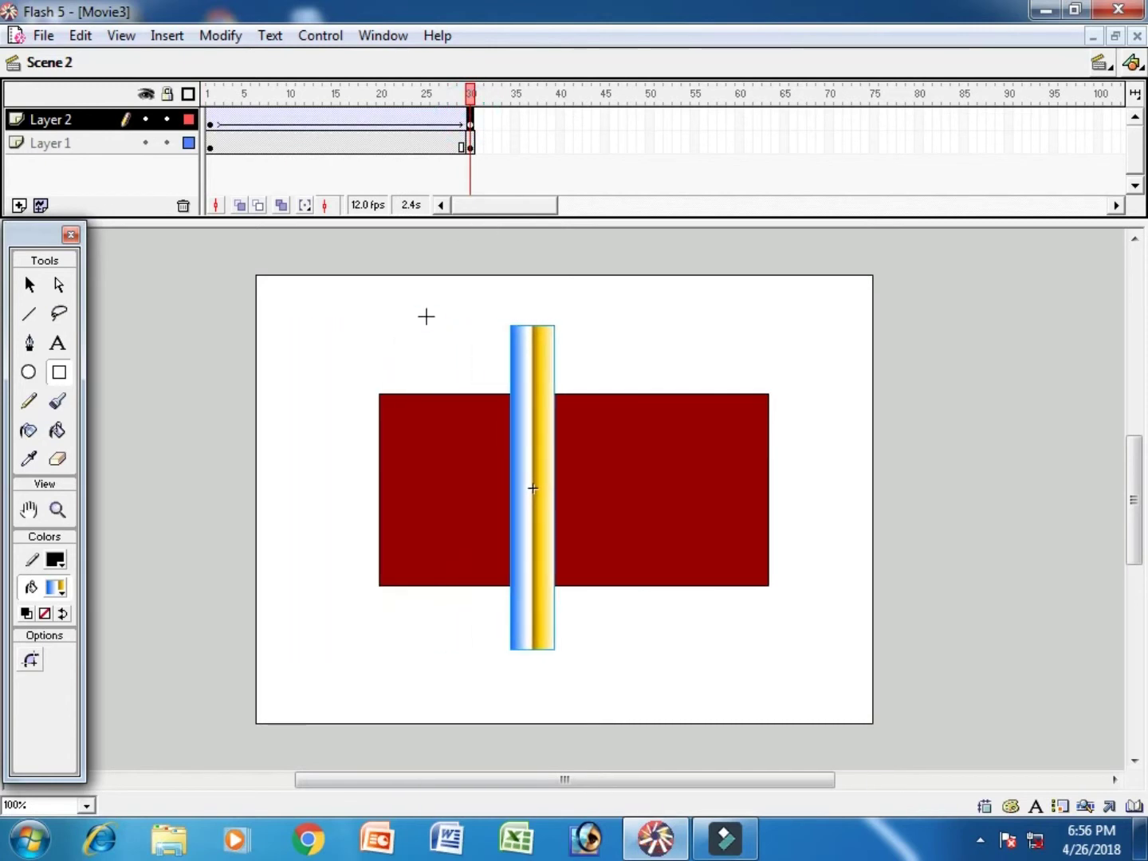
pyautogui.hotkey('shift', 'Right')
pyautogui.hotkey('shift', 'Right')
pyautogui.hotkey('shift', 'Right')
pyautogui.hotkey('shift', 'Right')
pyautogui.hotkey('shift', 'Right')
pyautogui.hotkey('shift', 'Right')
pyautogui.hotkey('shift', 'Right')
pyautogui.hotkey('shift', 'Right')
pyautogui.hotkey('shift', 'Right')
pyautogui.hotkey('shift', 'Right')
pyautogui.hotkey('shift', 'Right')
pyautogui.hotkey('shift', 'Right')
pyautogui.hotkey('shift', 'Right')
pyautogui.hotkey('shift', 'Right')
pyautogui.hotkey('shift', 'Right')
pyautogui.hotkey('shift', 'Right')
pyautogui.hotkey('shift', 'Right')
pyautogui.hotkey('shift', 'Right')
pyautogui.hotkey('shift', 'Right')
pyautogui.hotkey('shift', 'Right')
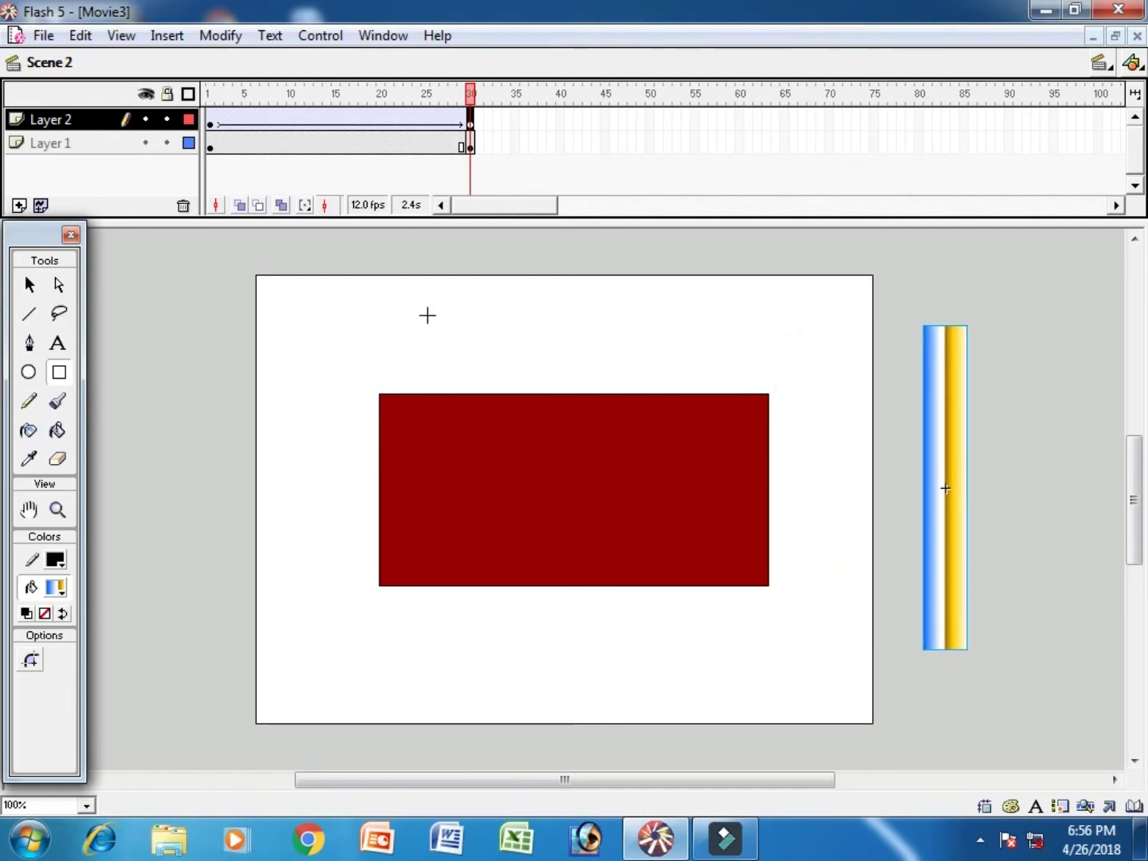
pyautogui.moveTo(93, 130); pyautogui.dragTo(95, 156)
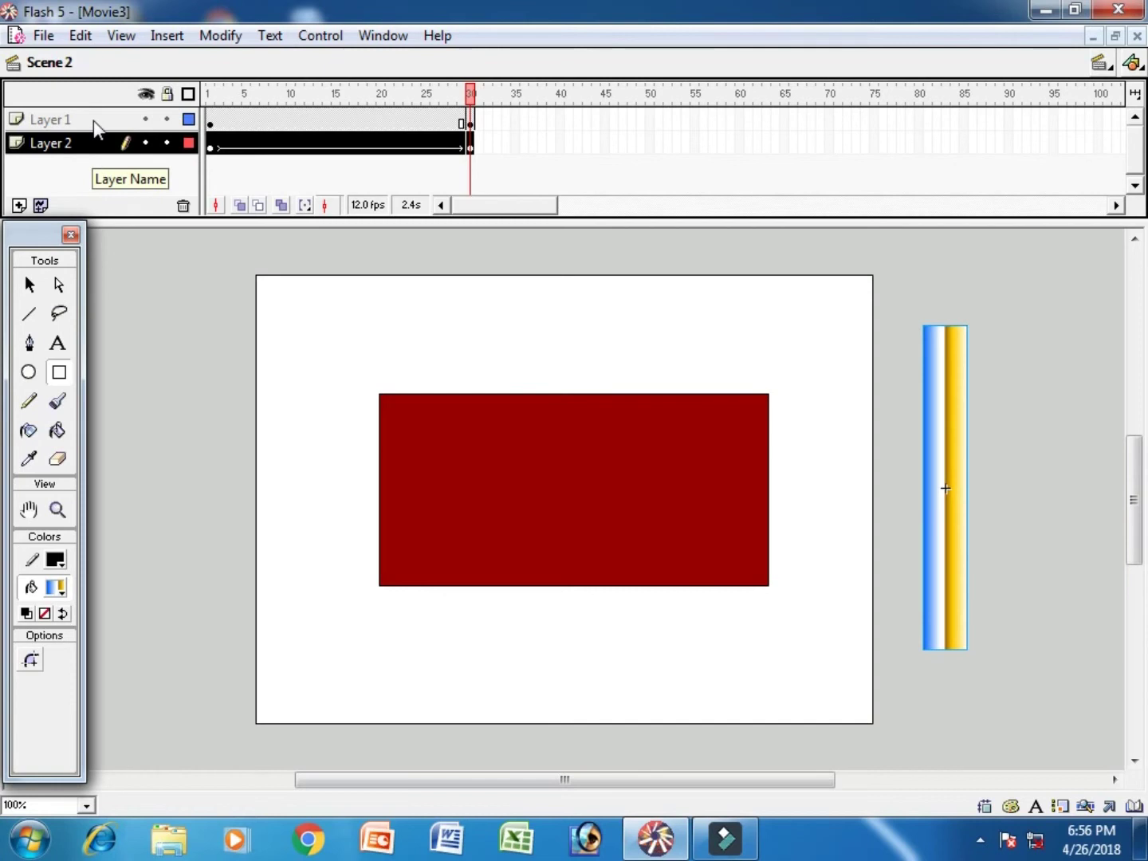
# Make the red rectangle layer mask the gradient bar, unlock both layers, and test the movie
pyautogui.rightClick(94, 119)
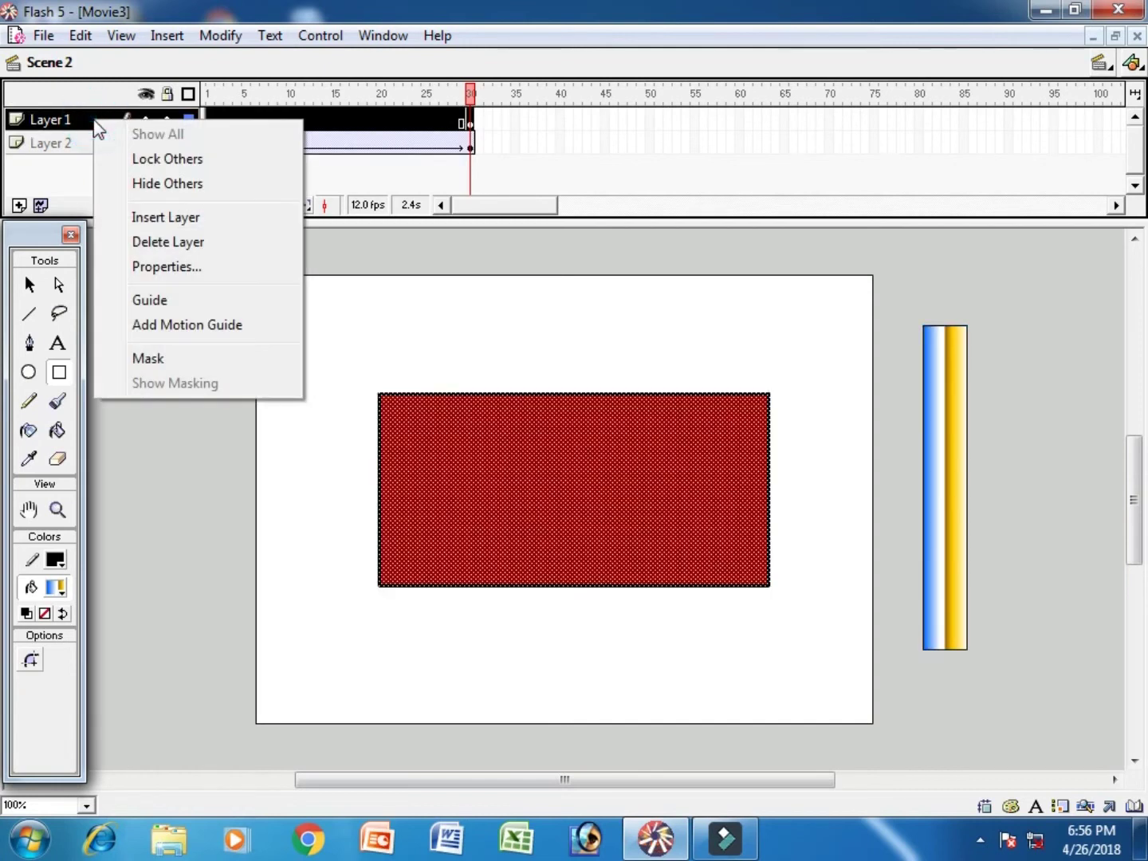
pyautogui.click(174, 358)
pyautogui.click(167, 120)
pyautogui.click(167, 143)
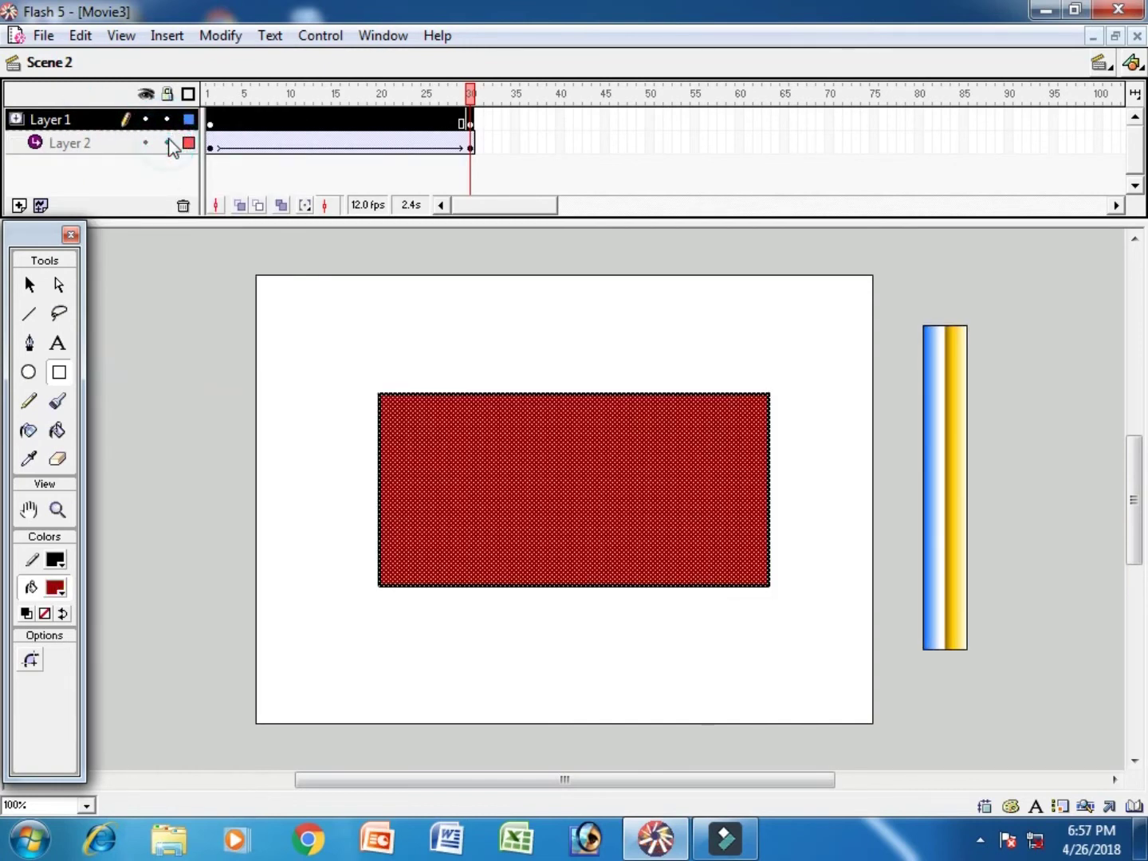
pyautogui.click(323, 35)
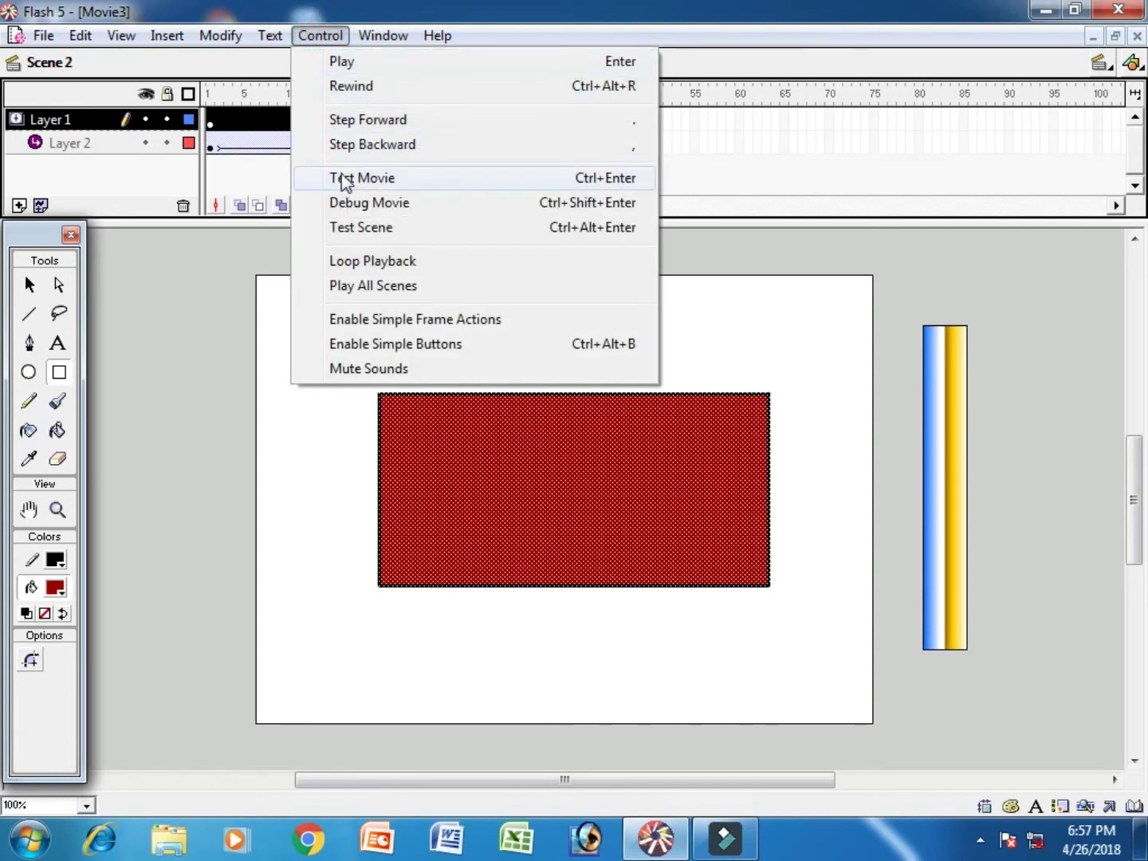
pyautogui.click(406, 176)
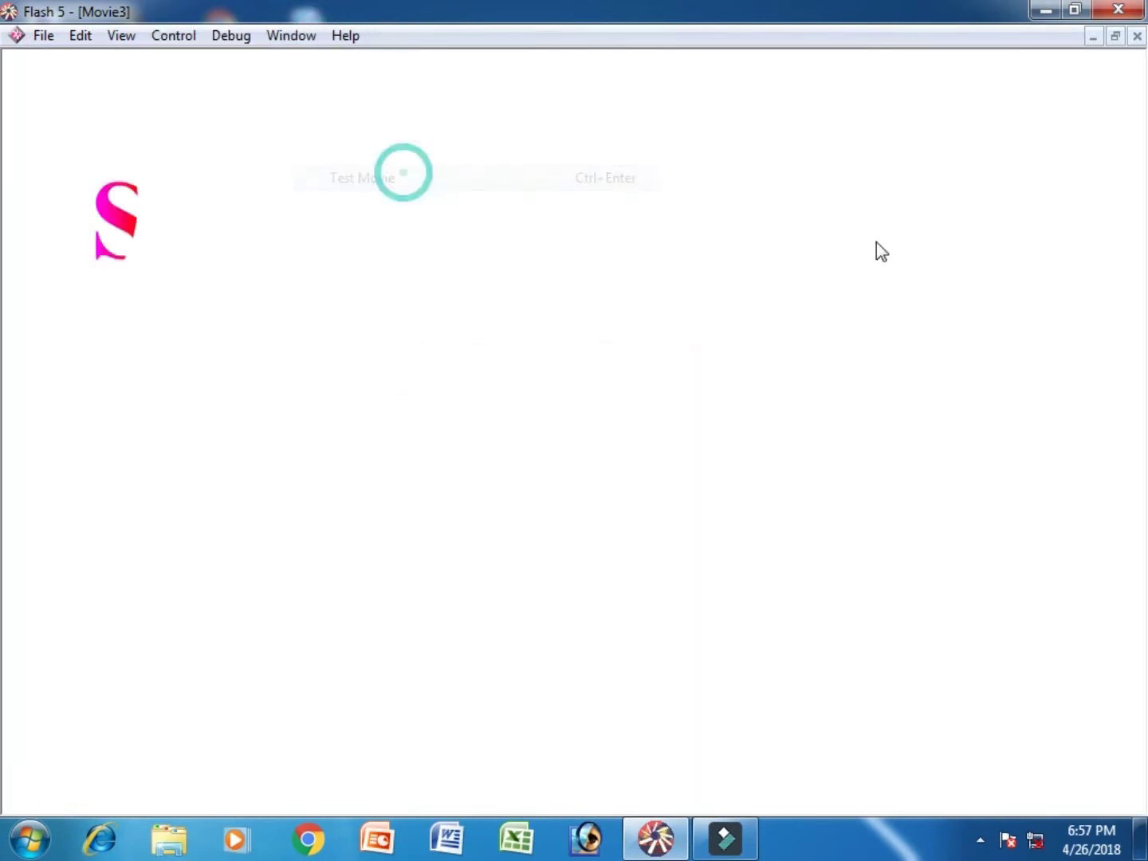